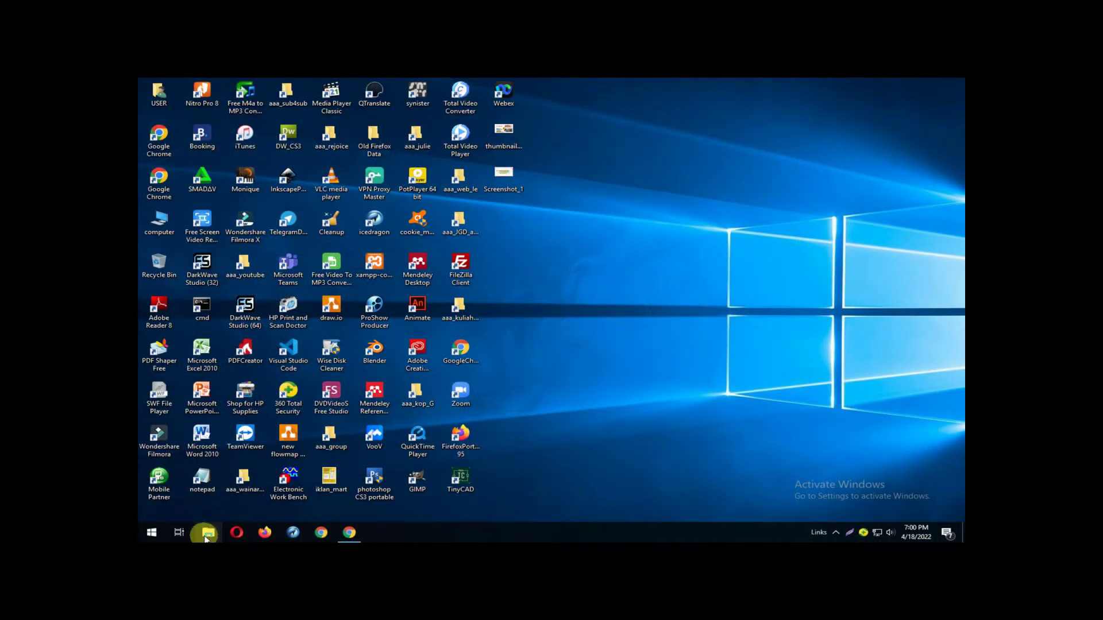
Open the DCIM Camera folder in the Galaxy J2's phone storage in File Explorer
click(205, 536)
click(181, 184)
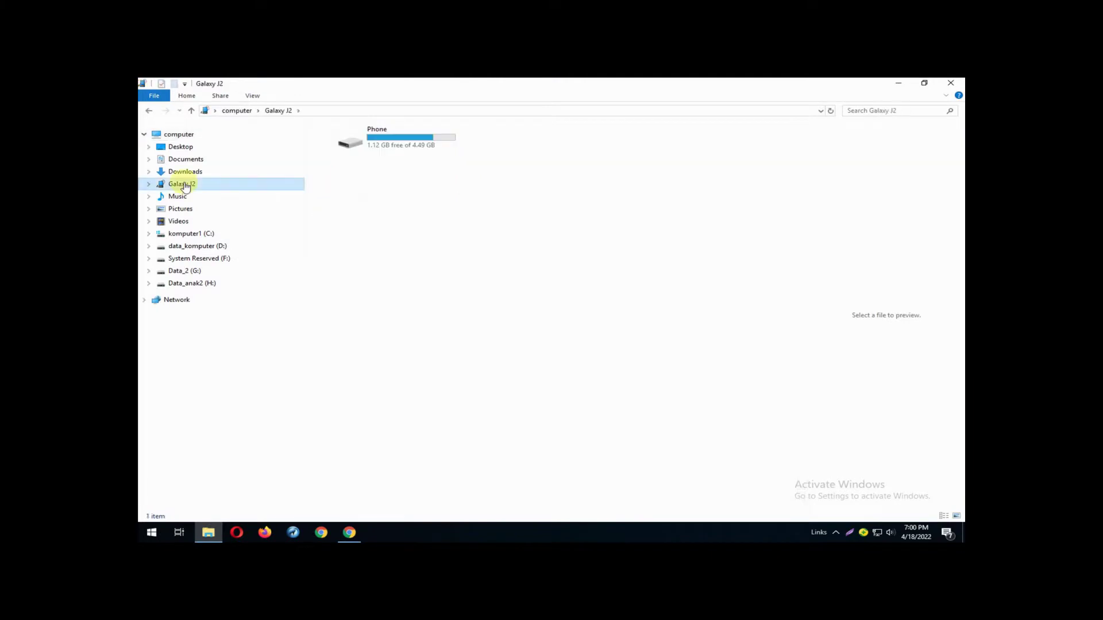
double_click(403, 139)
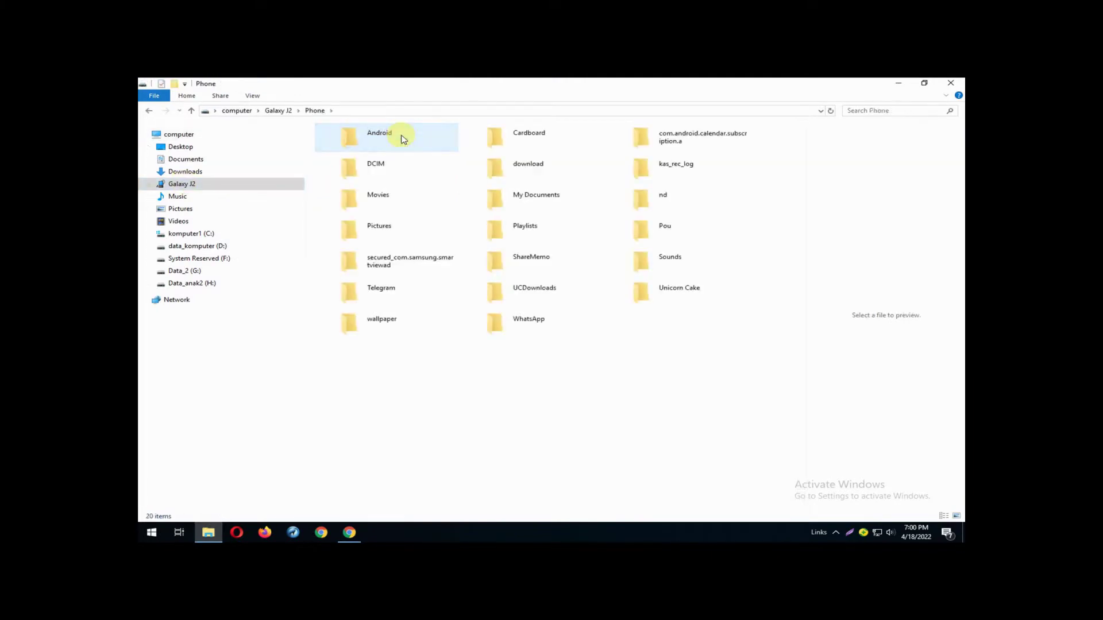
double_click(371, 167)
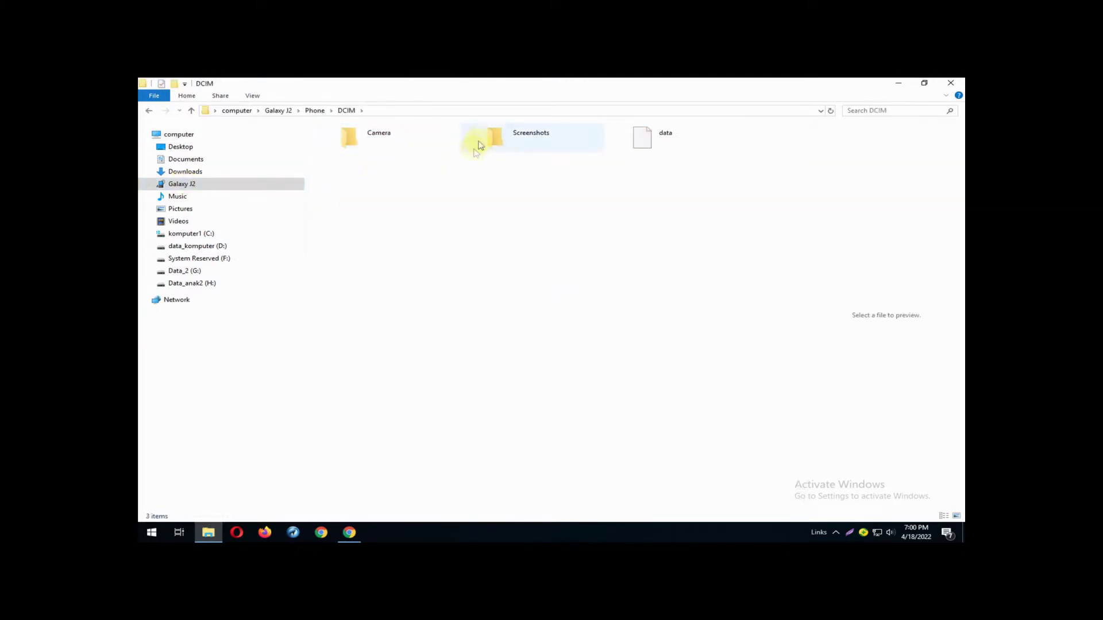
double_click(363, 141)
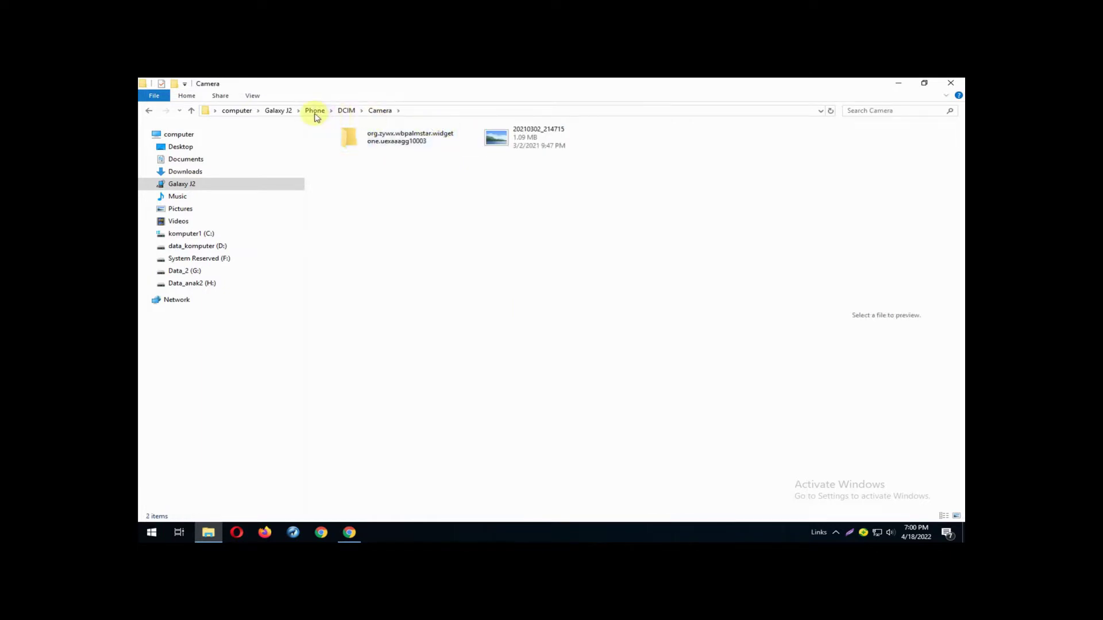
View the whole photo 20210302_214715 in Paint at 25% zoom and close it
click(497, 142)
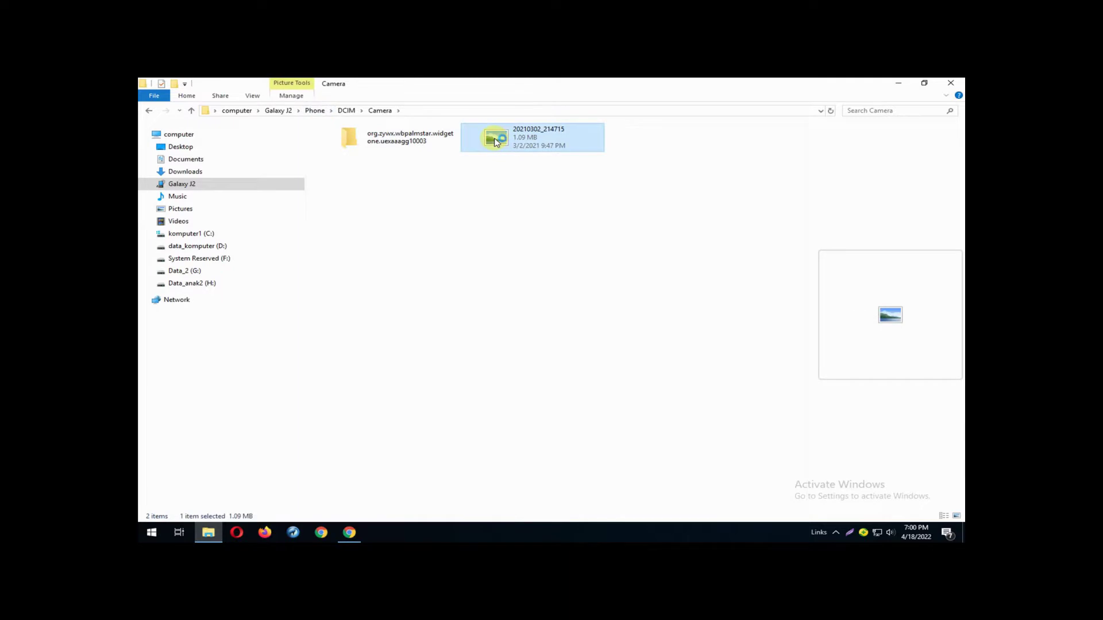
double_click(497, 142)
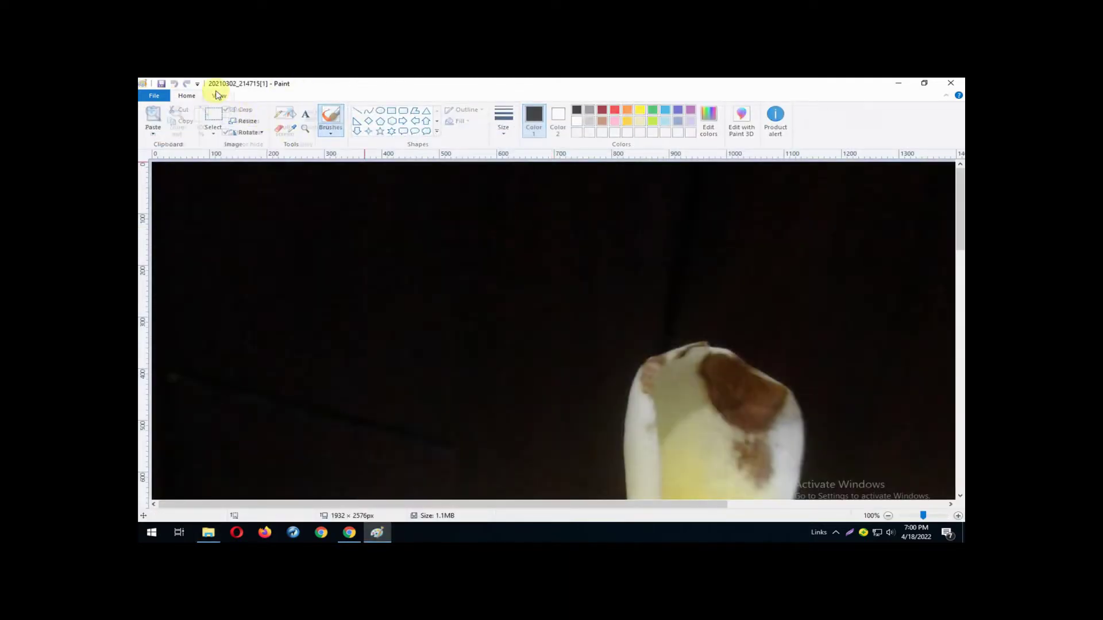
click(218, 94)
click(181, 122)
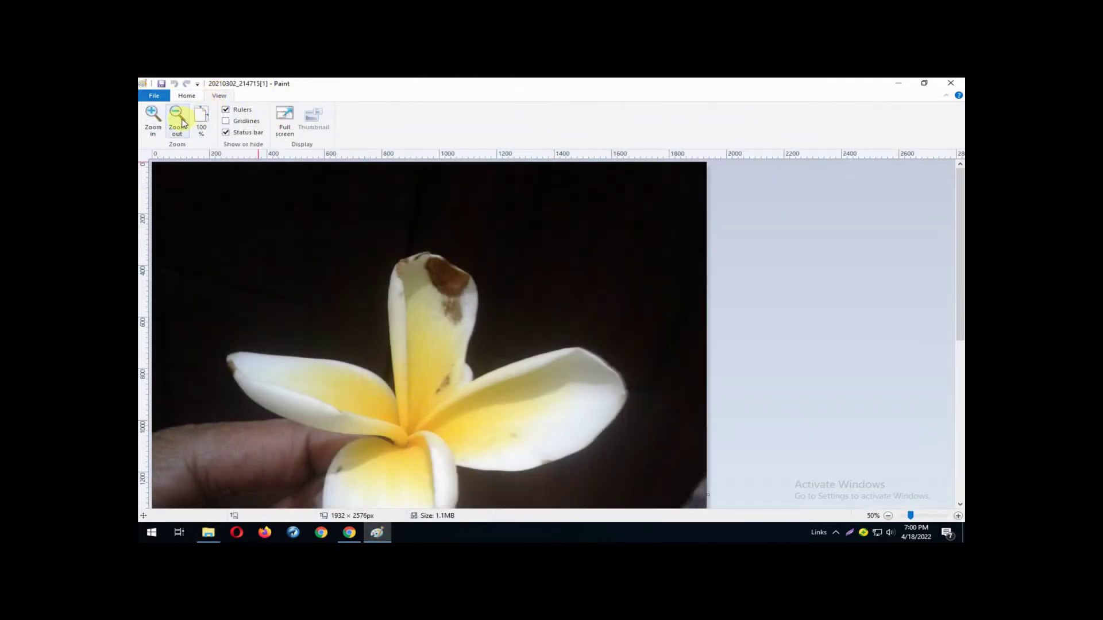
click(181, 122)
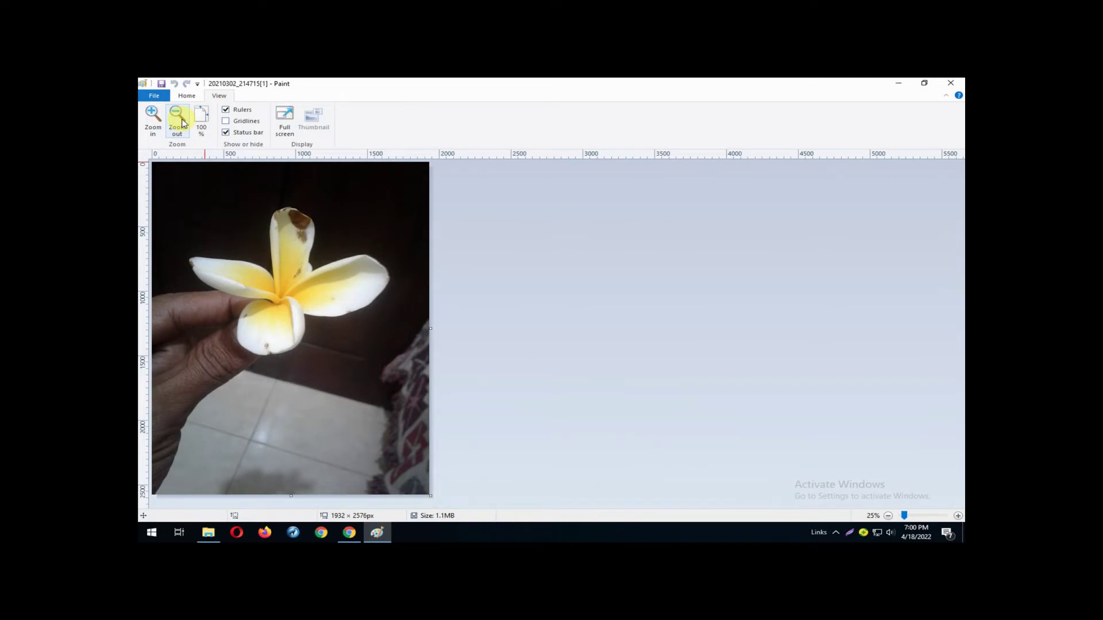
click(951, 83)
Check the Telegram Documents folder in the phone's Telegram folder for files and return to Telegram
click(323, 115)
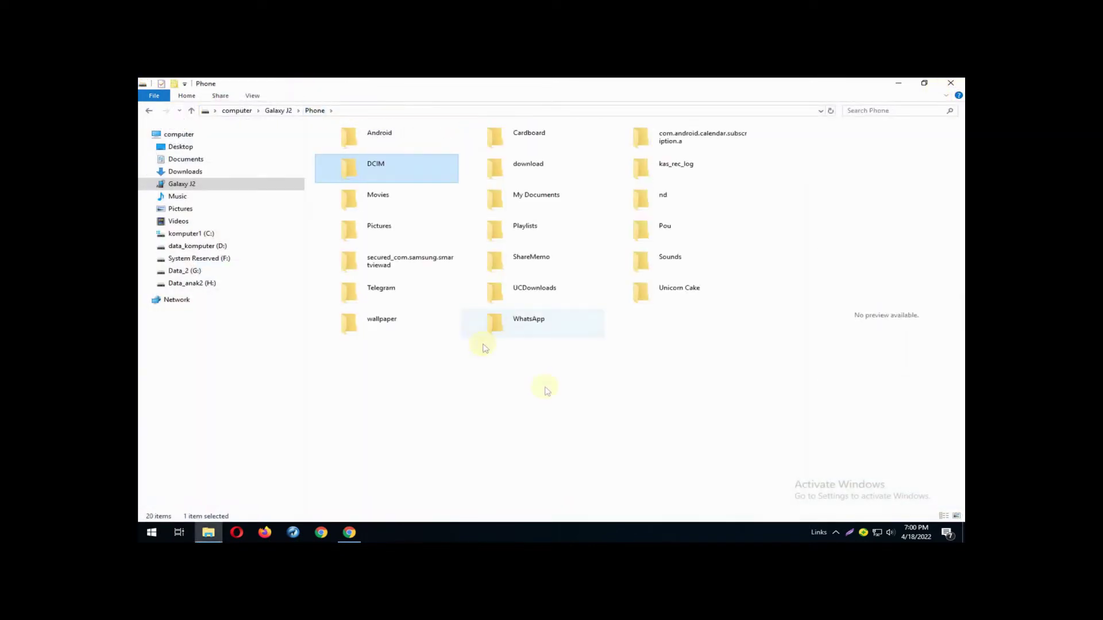
double_click(368, 292)
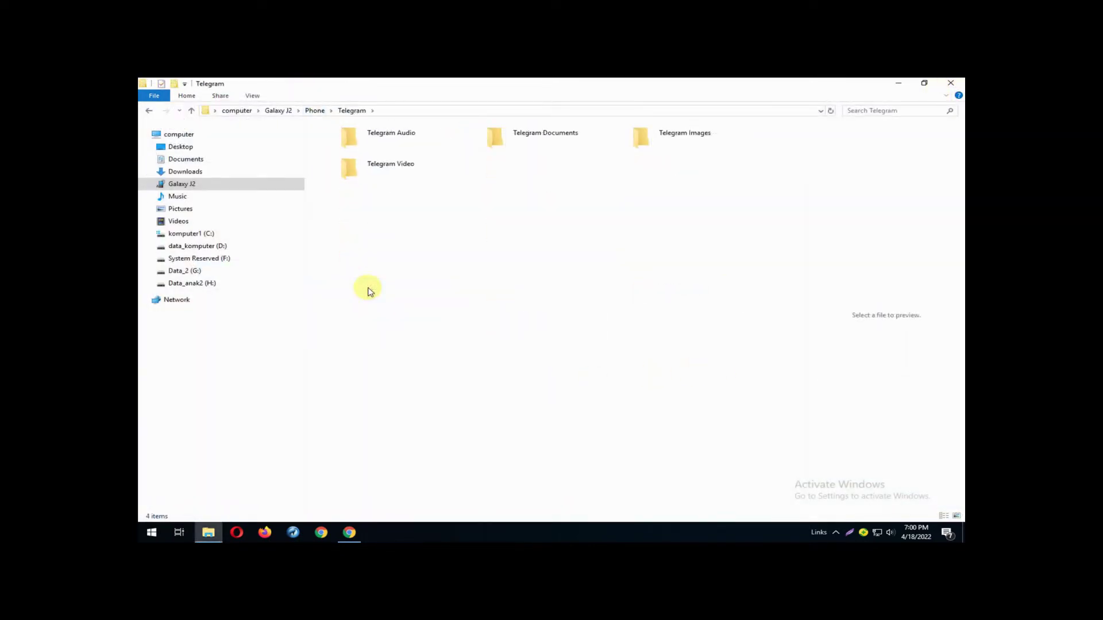
double_click(501, 139)
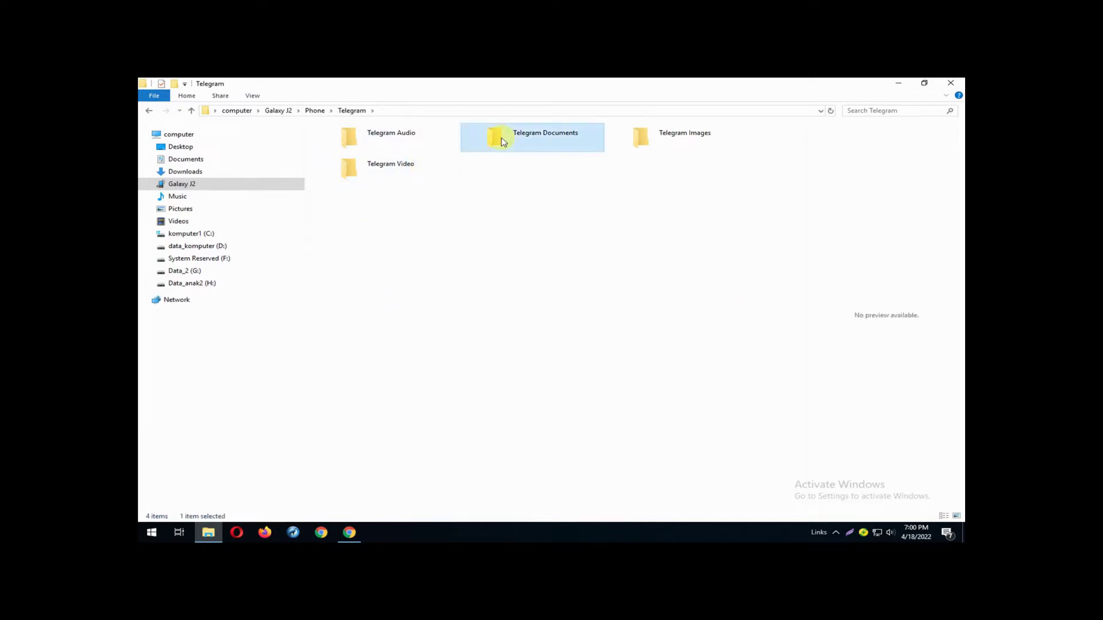
click(348, 109)
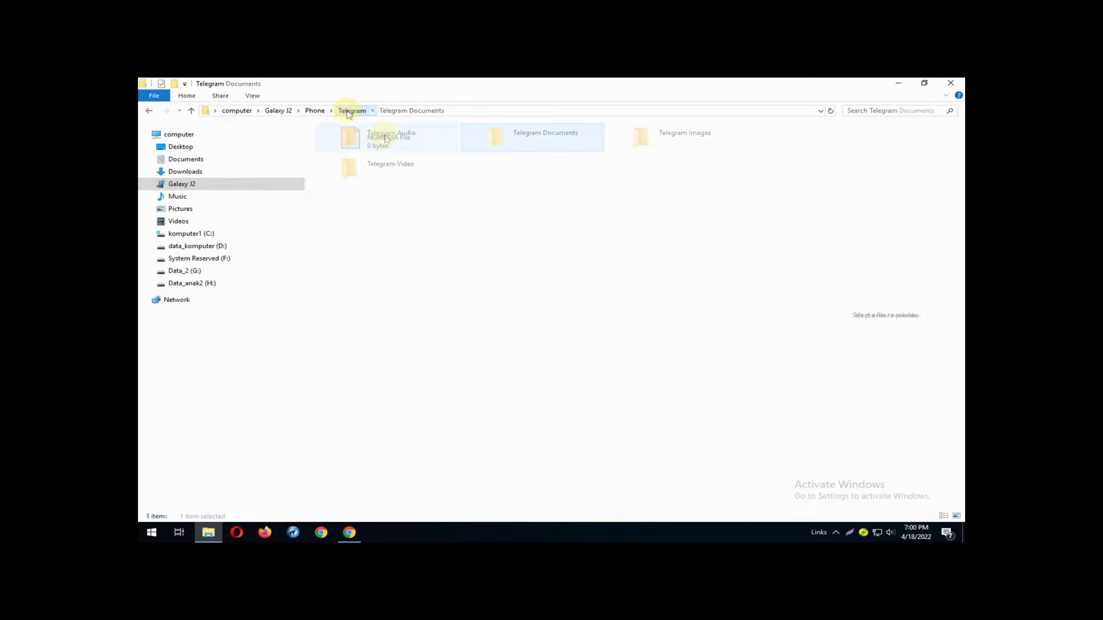
Permanently delete every image in the Telegram Images folder, keeping only the NOMEDIA file
double_click(643, 138)
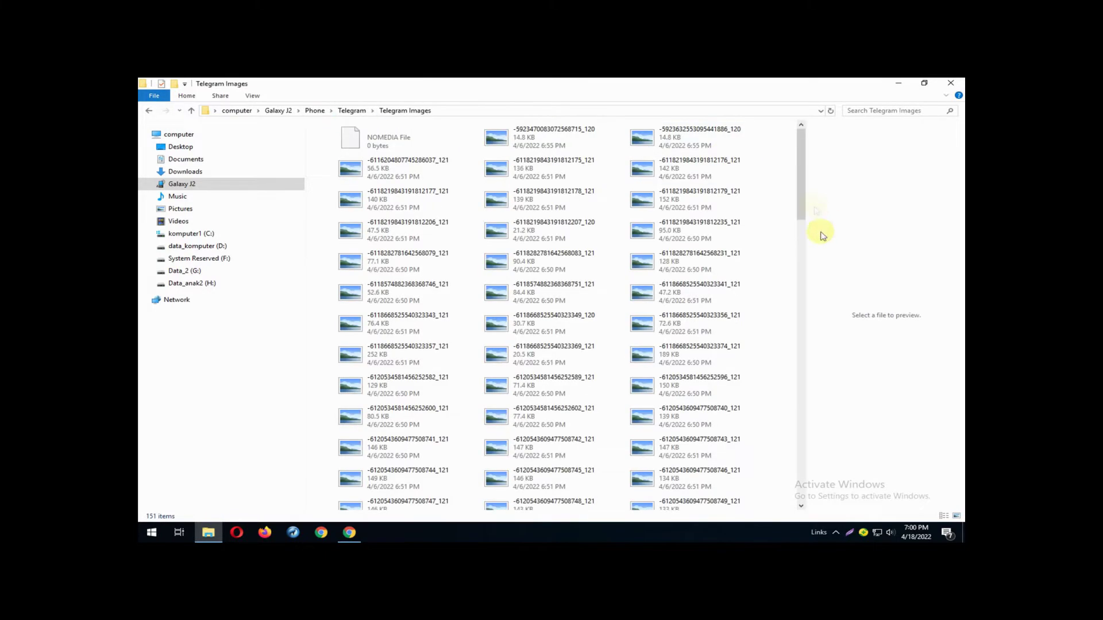
click(699, 194)
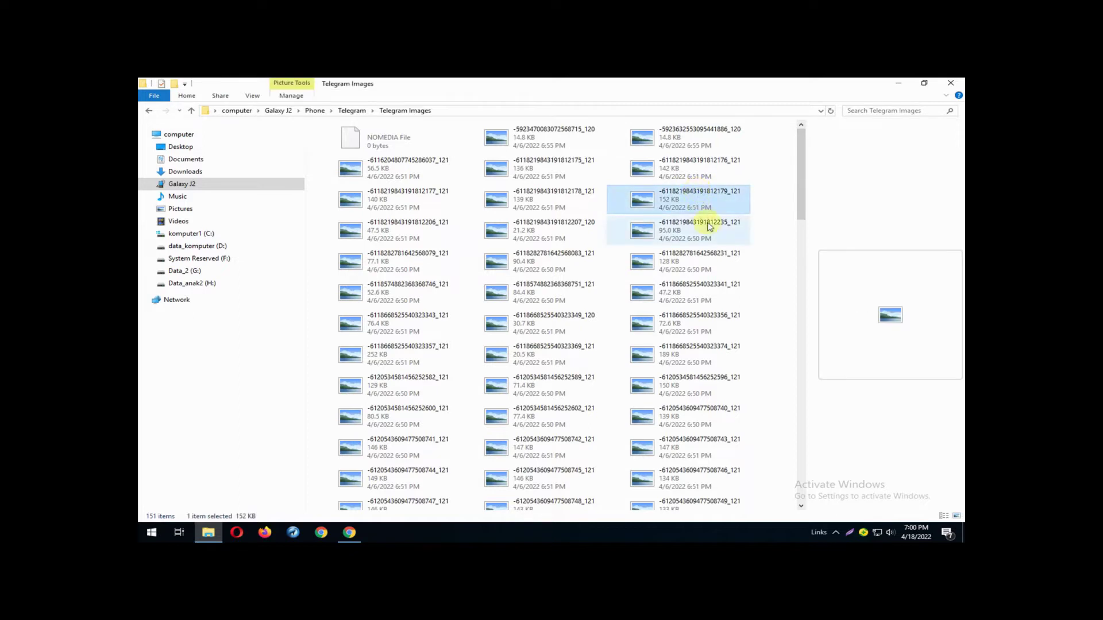
key(ctrl+a)
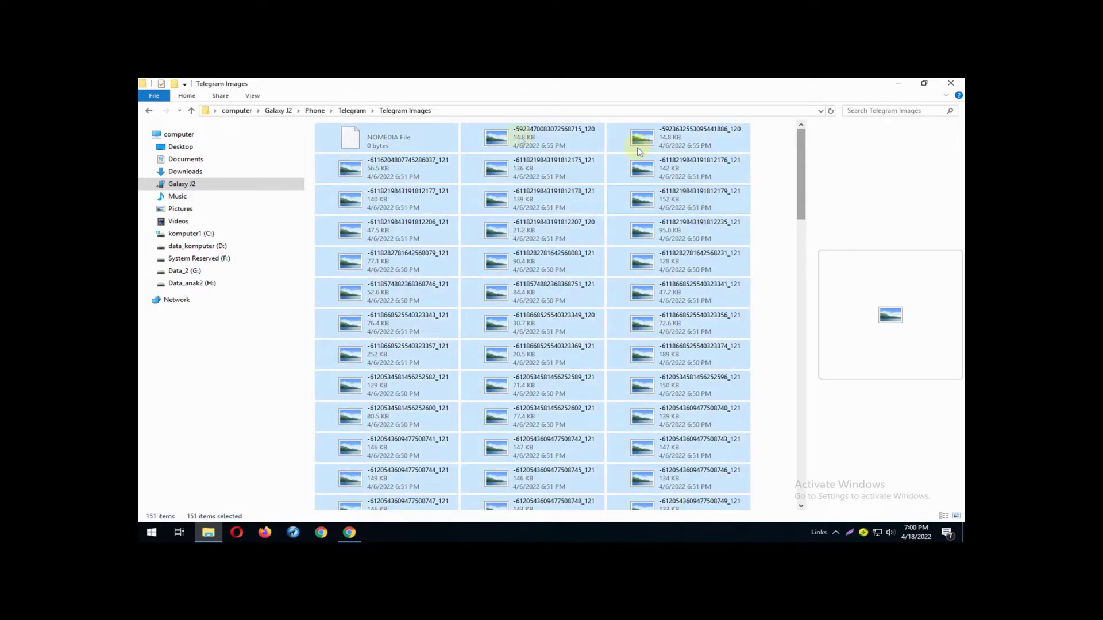
ctrl+click(354, 145)
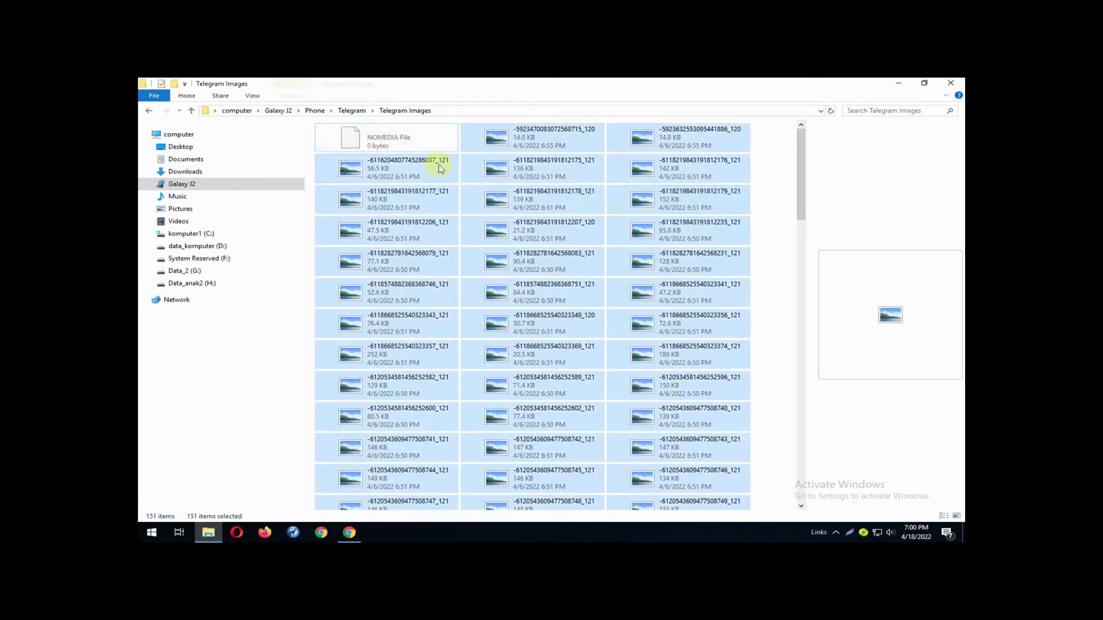
key(shift+Delete)
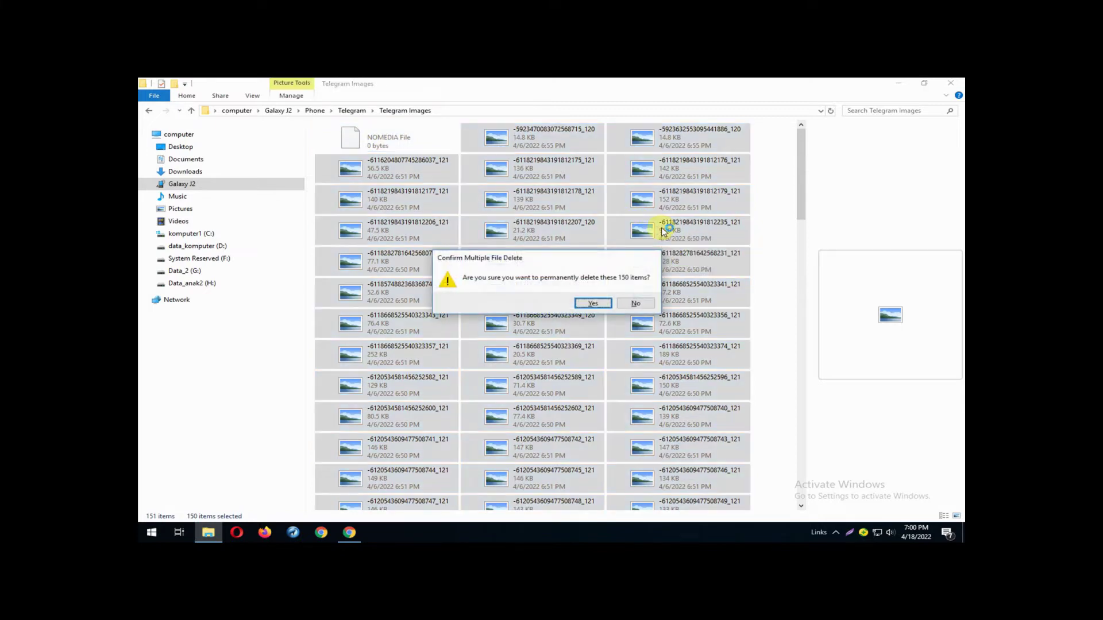
click(596, 304)
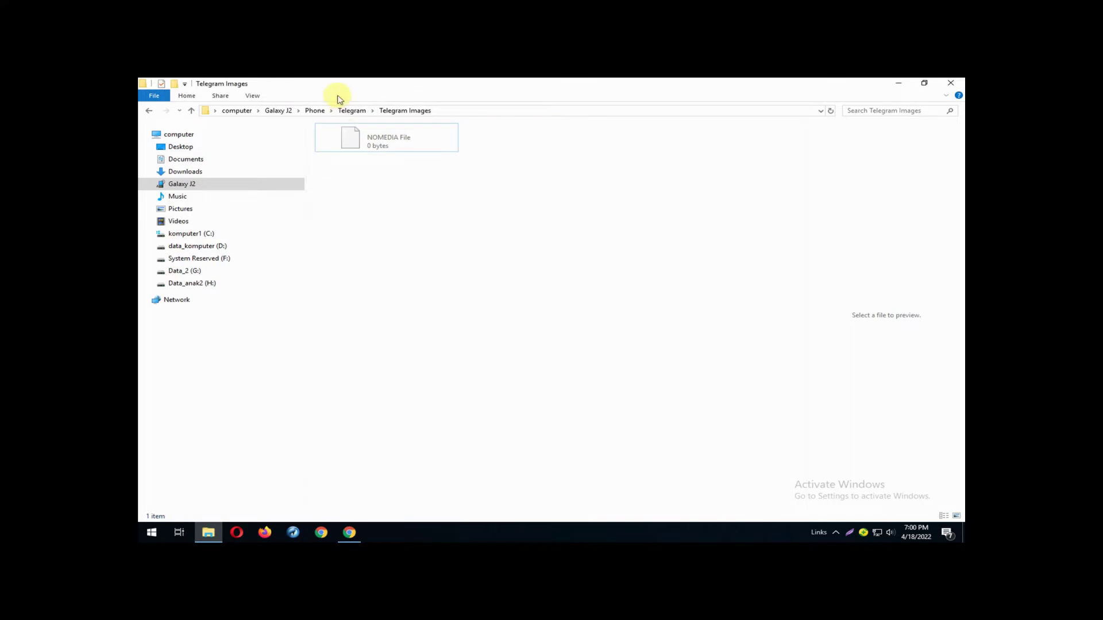
Check the Telegram Video and Telegram Documents folders for files and return to the phone's root folder
click(349, 111)
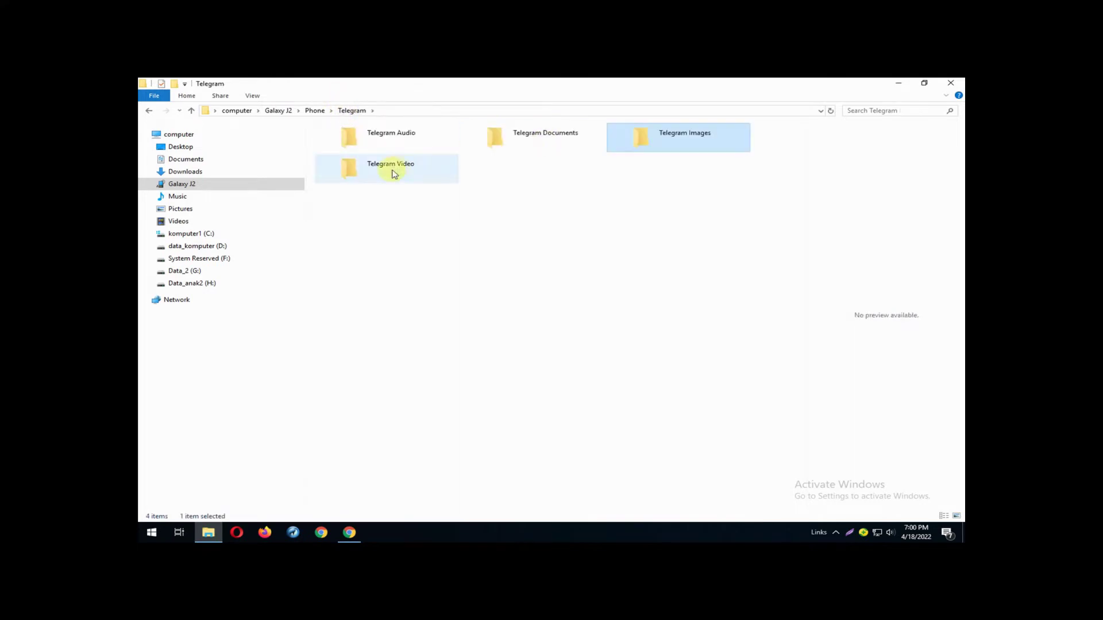
double_click(392, 173)
click(352, 111)
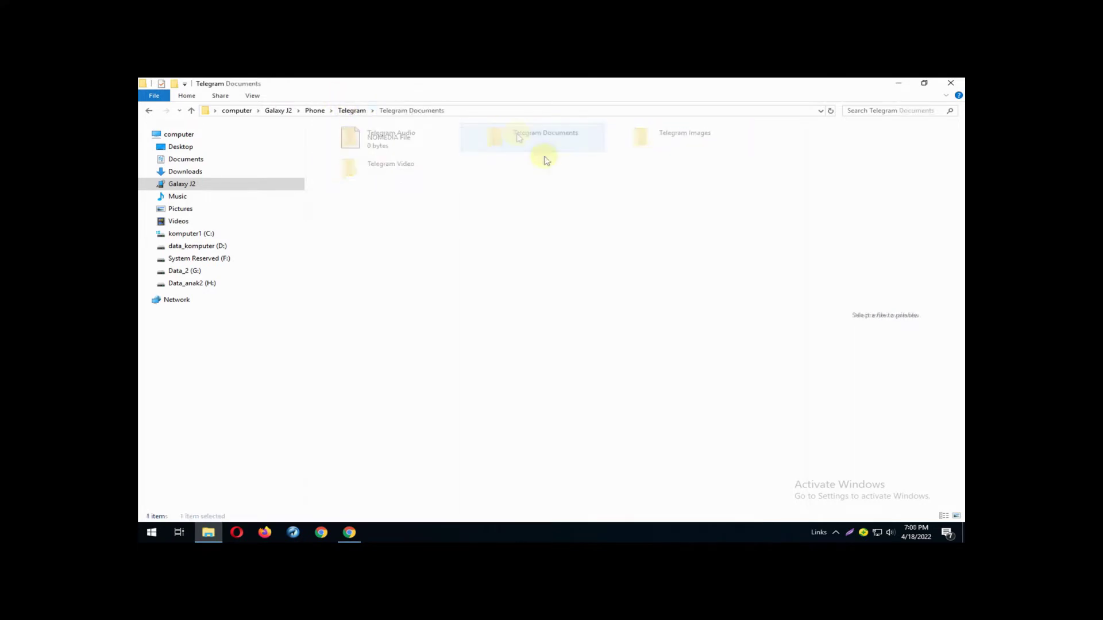
double_click(541, 147)
click(314, 110)
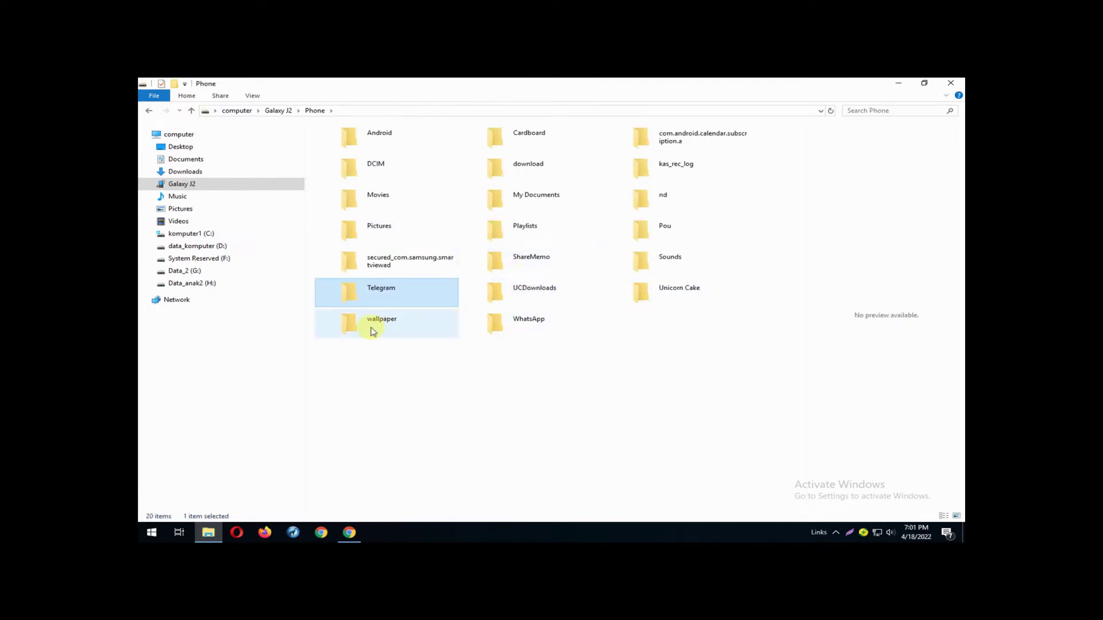
Permanently delete all sticker files in WhatsApp's Media > WhatsApp Stickers folder, keeping only the NOMEDIA file
double_click(498, 323)
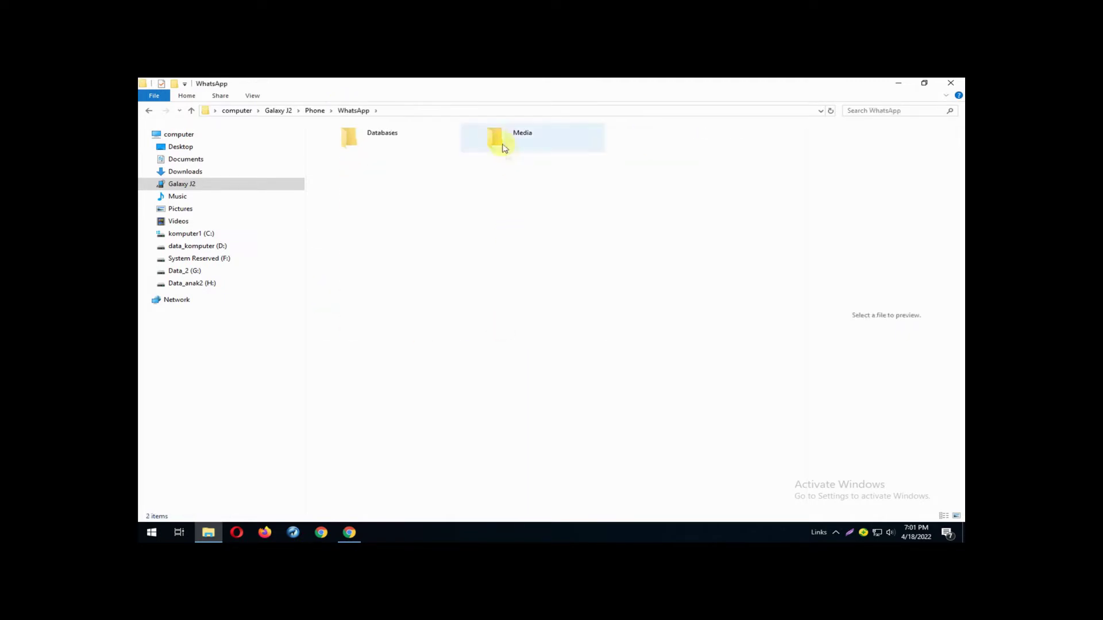
double_click(498, 136)
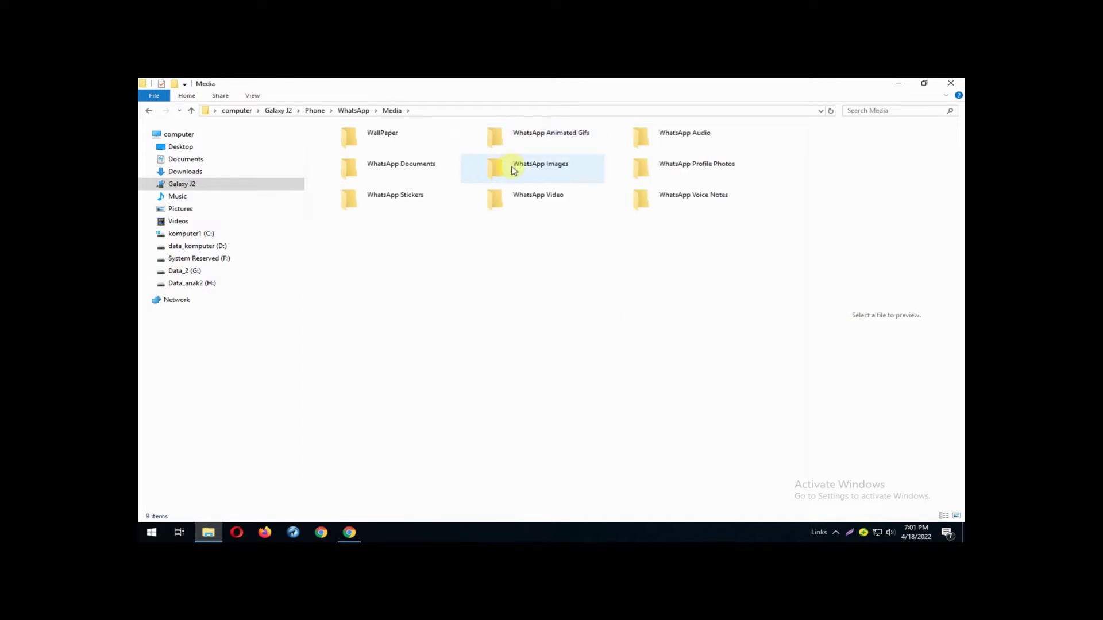
double_click(366, 203)
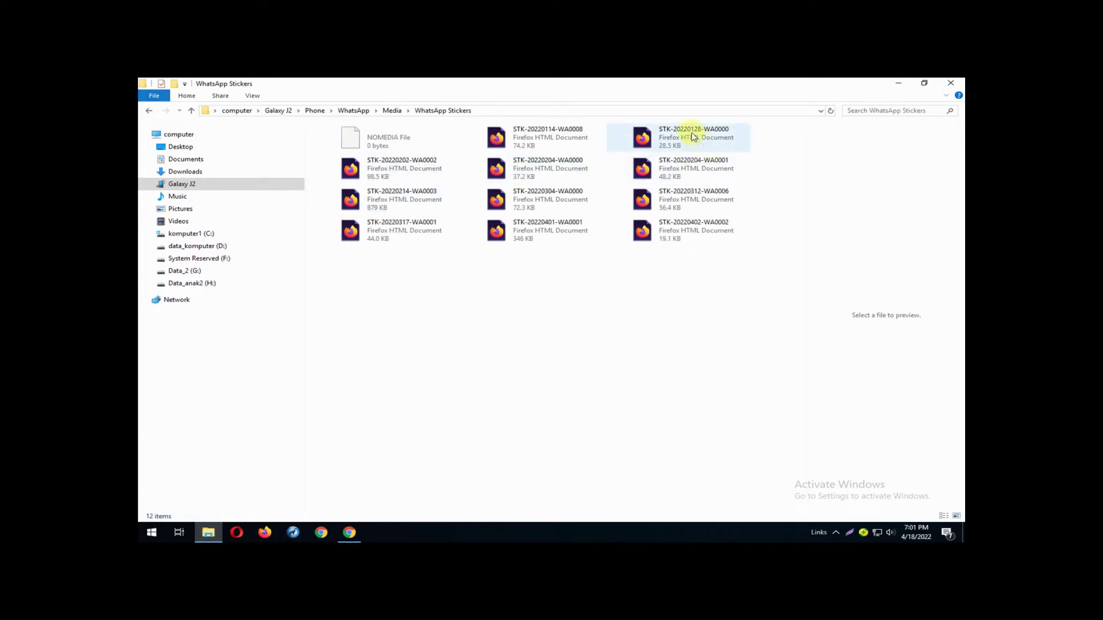
drag(749, 287, 348, 124)
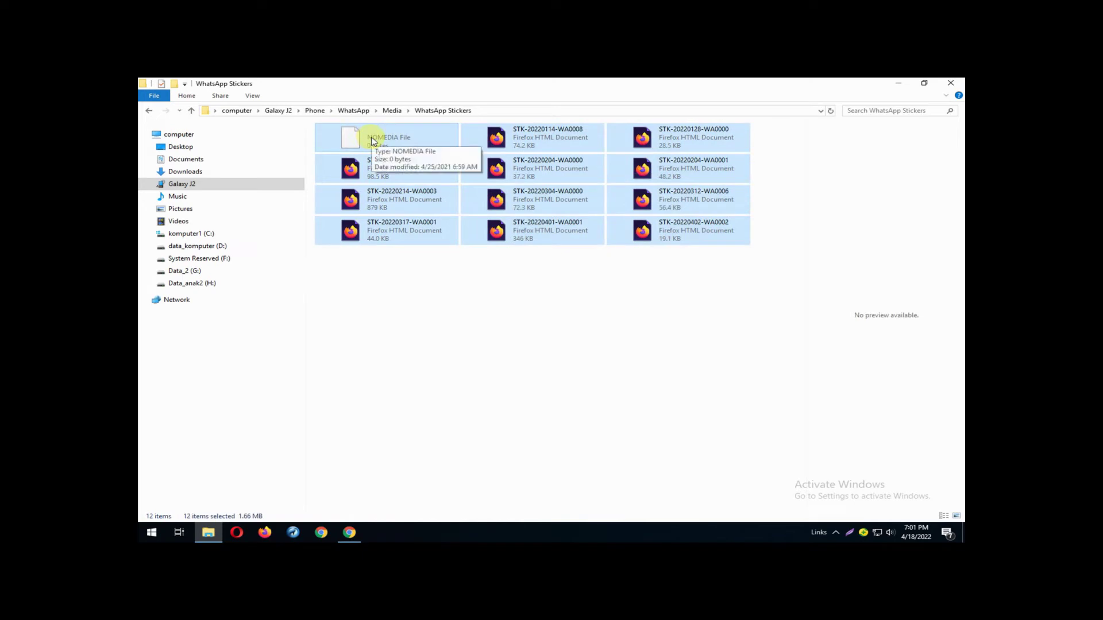
ctrl+click(372, 140)
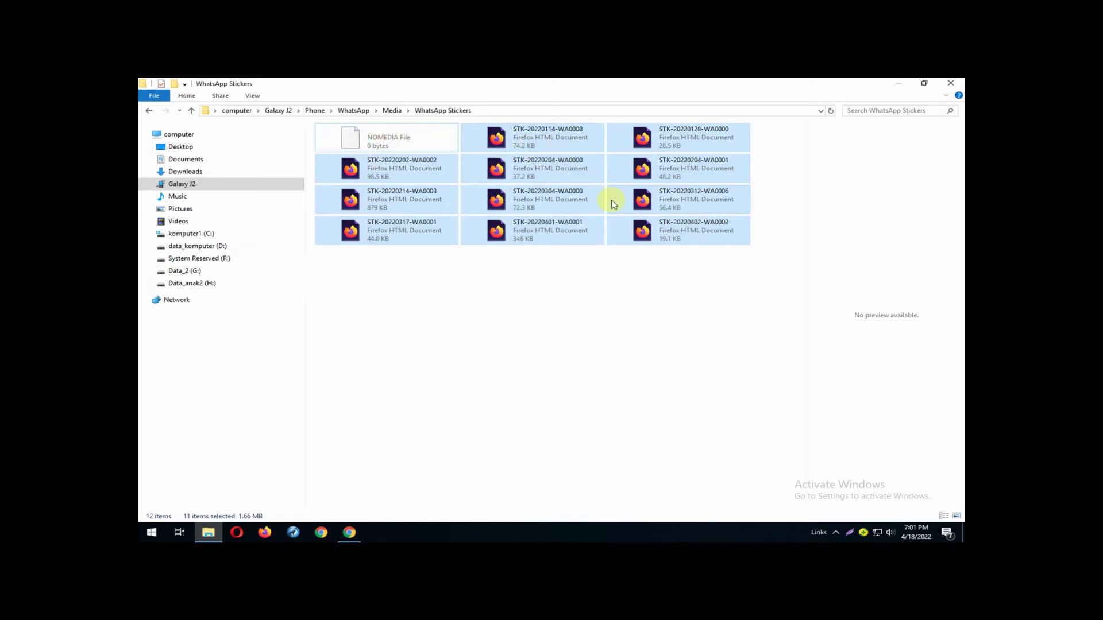
key(shift+Delete)
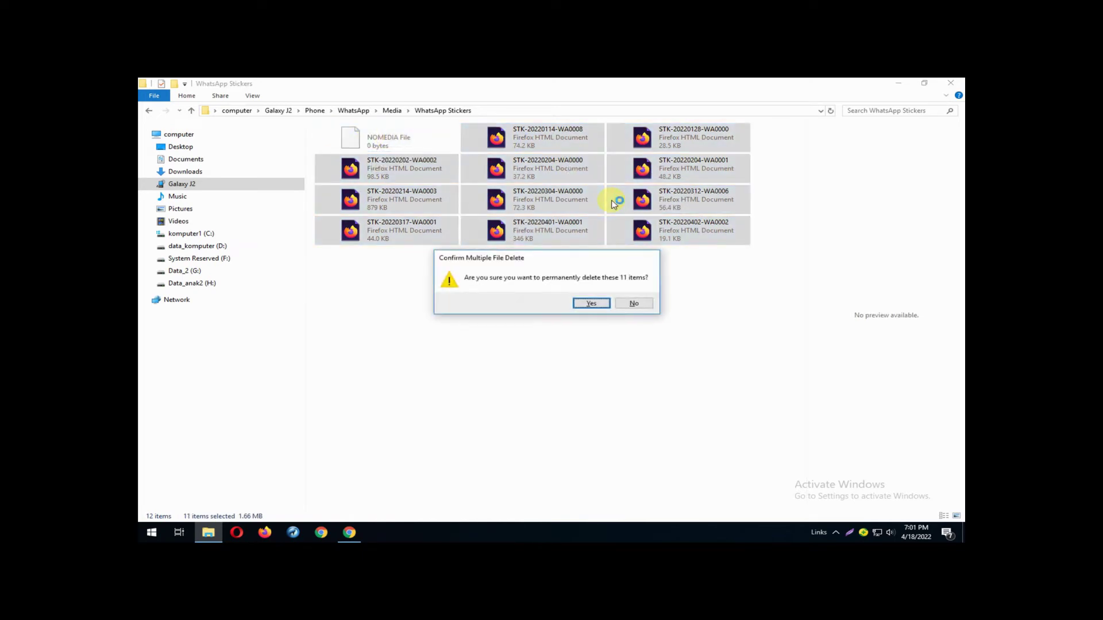
click(592, 303)
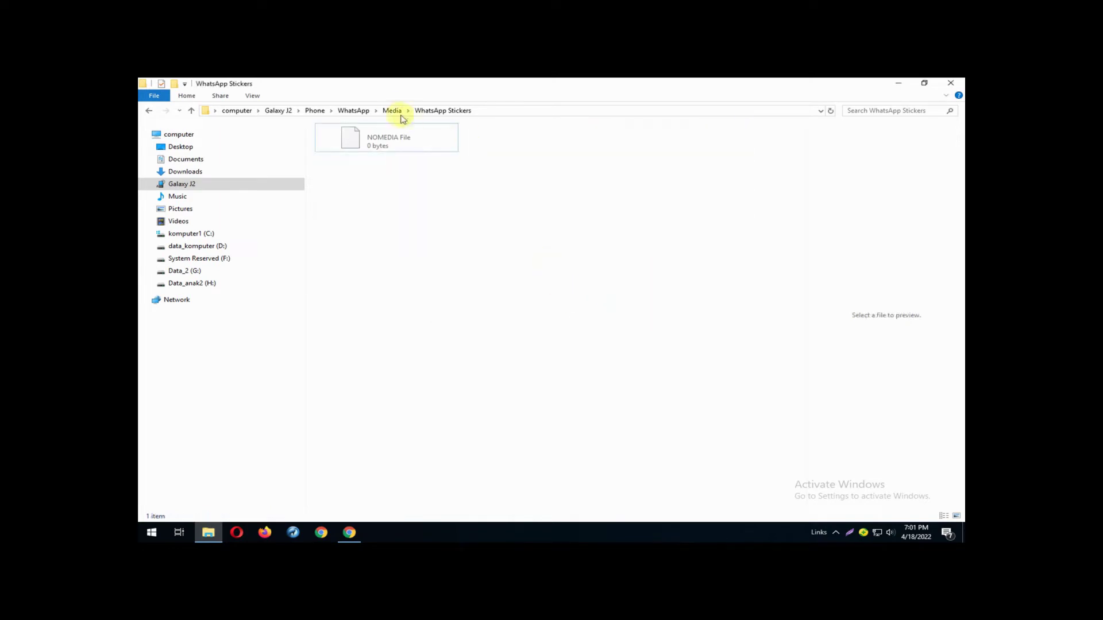
Check the Sent and Private subfolders of WhatsApp Video for leftover files
click(390, 111)
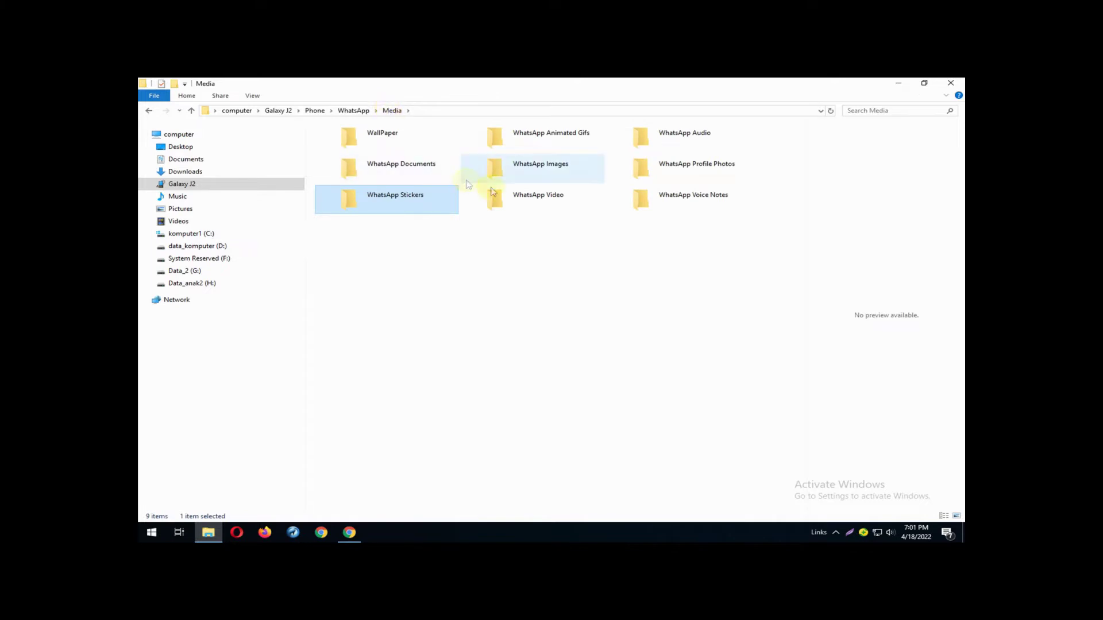
double_click(508, 203)
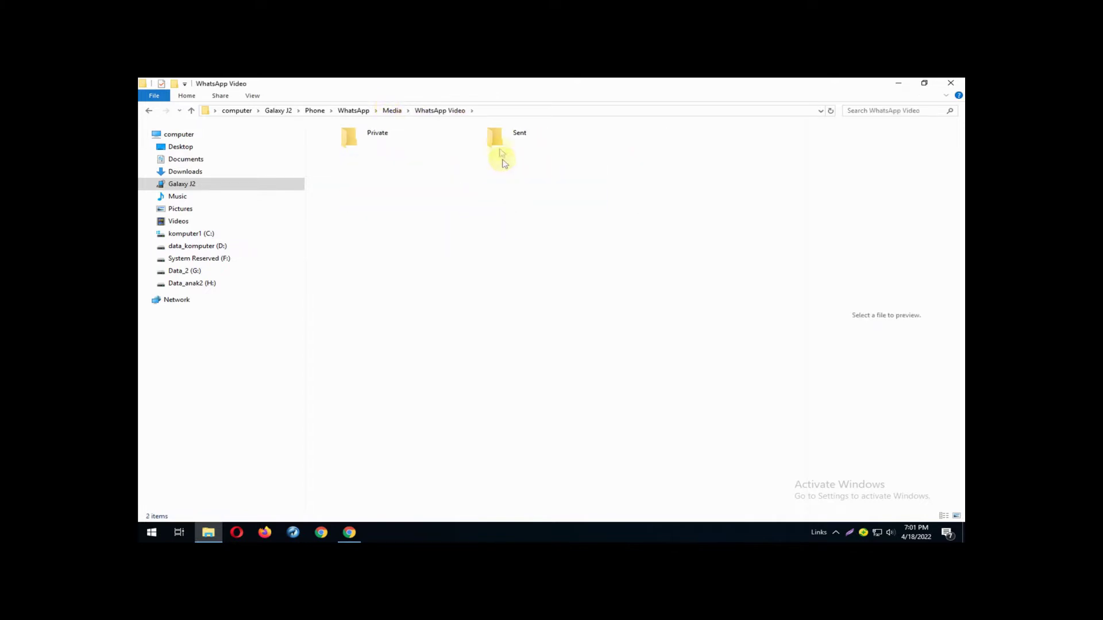
double_click(495, 139)
click(426, 112)
double_click(396, 141)
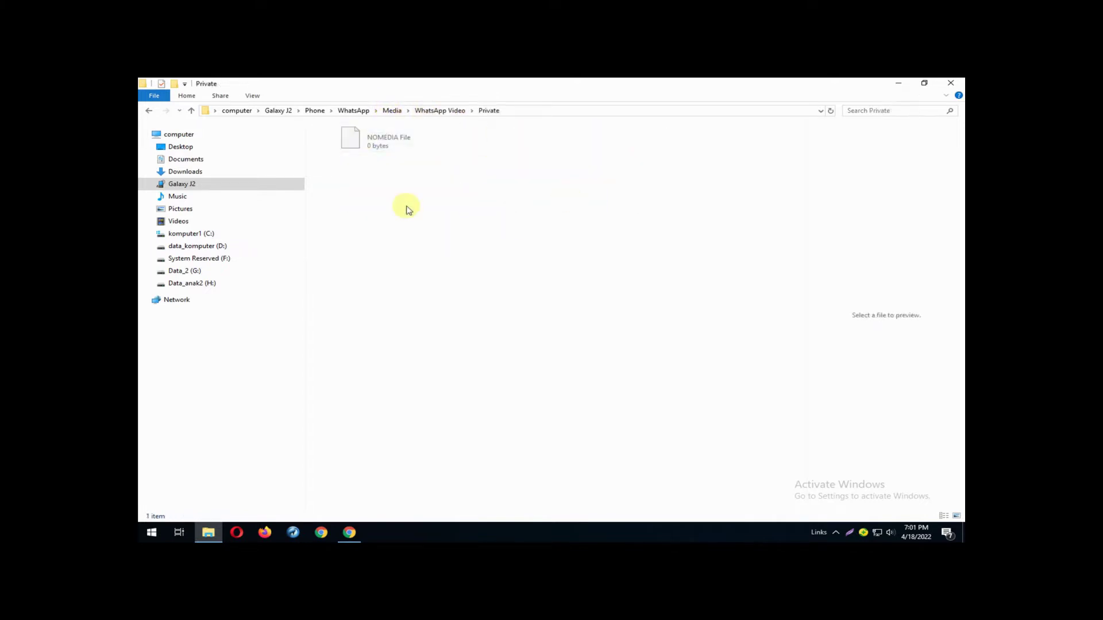
click(425, 112)
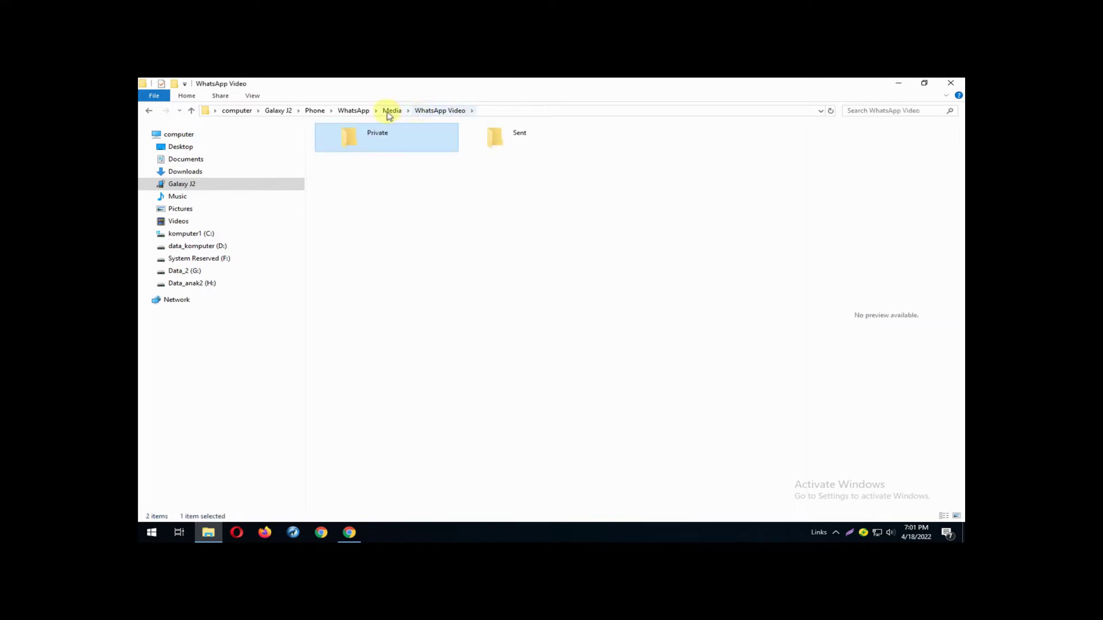
Permanently delete the folders 202204, 202206, 202209 and 202213 in WhatsApp Voice Notes, keeping only the NOMEDIA file
click(389, 110)
double_click(665, 205)
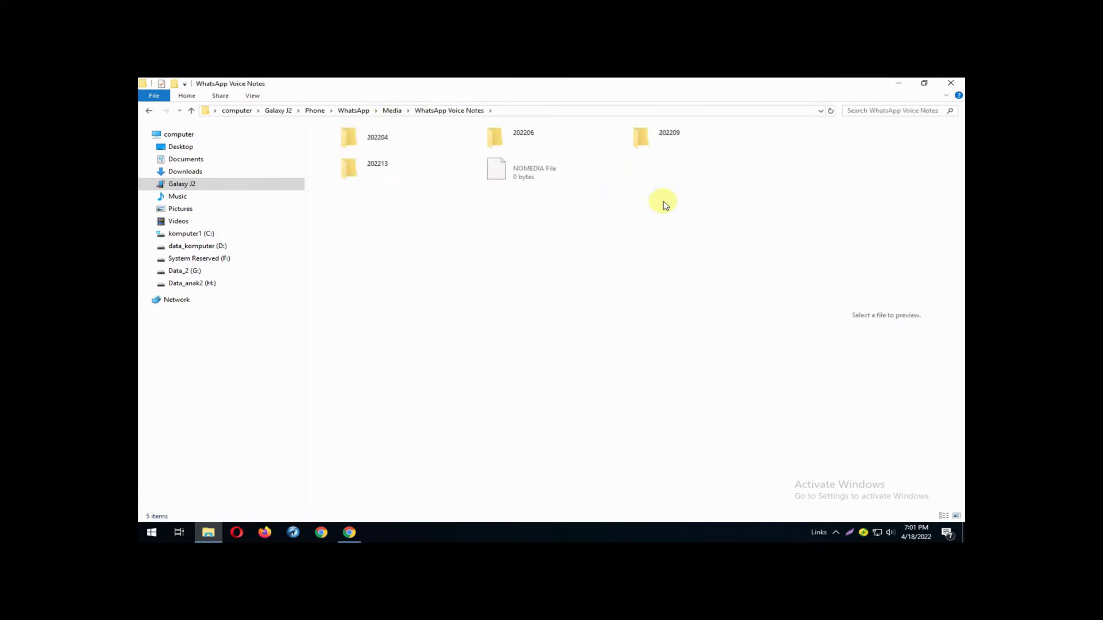
click(708, 134)
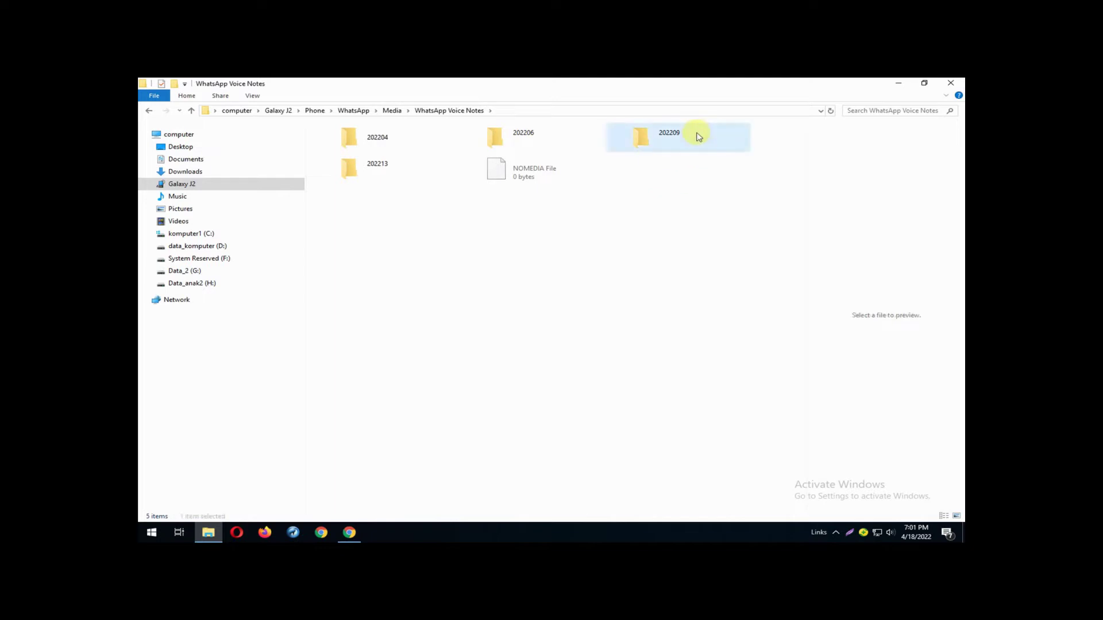
shift+click(360, 138)
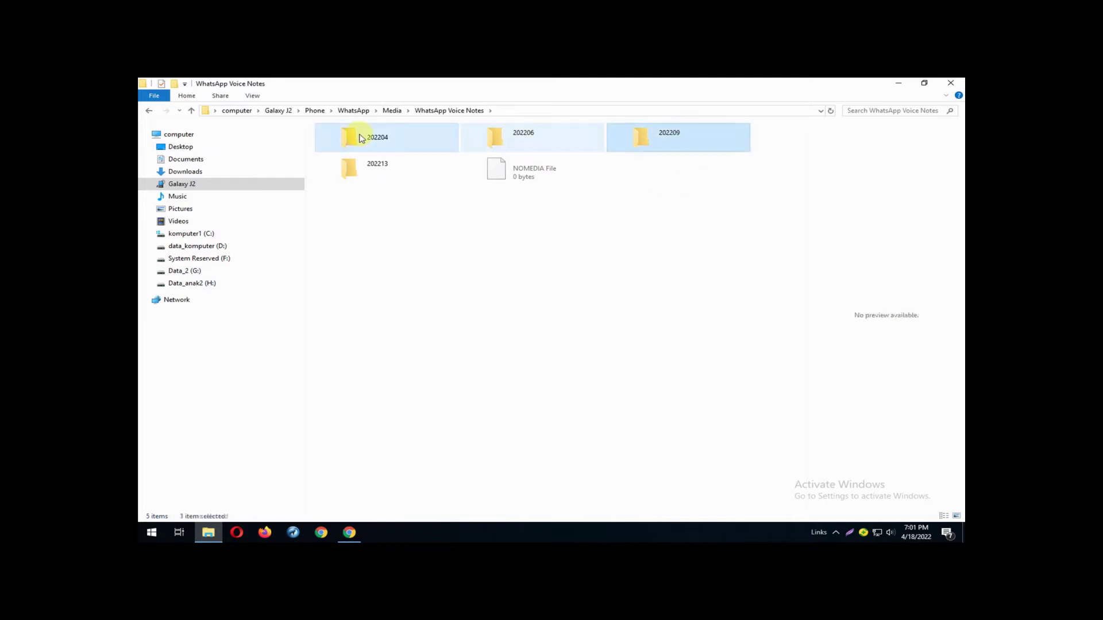
ctrl+click(344, 178)
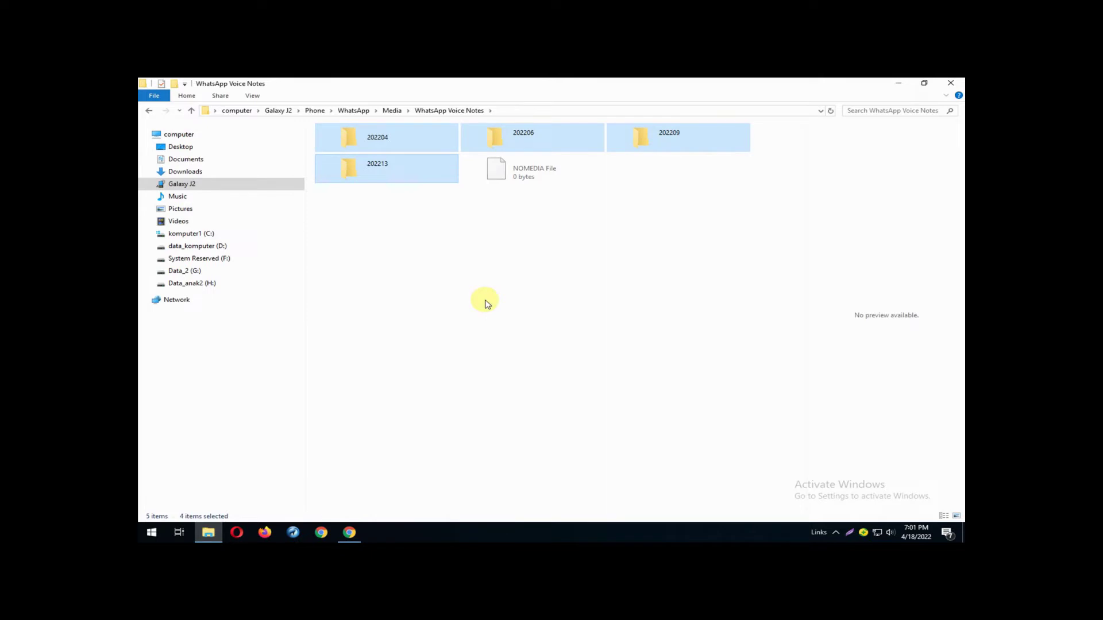
key(Delete)
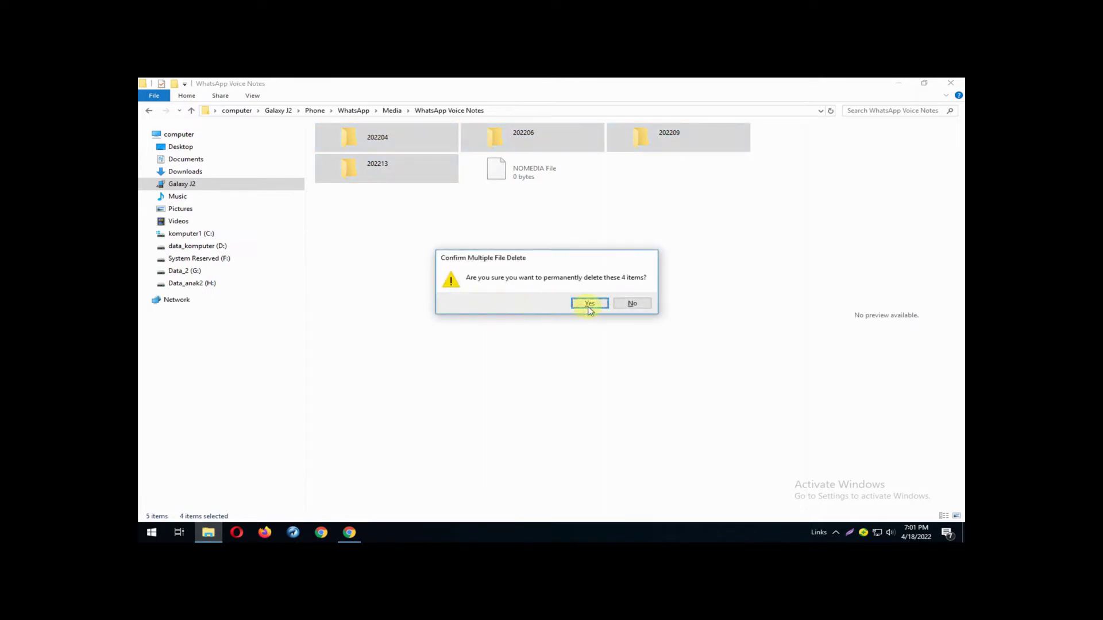
click(590, 304)
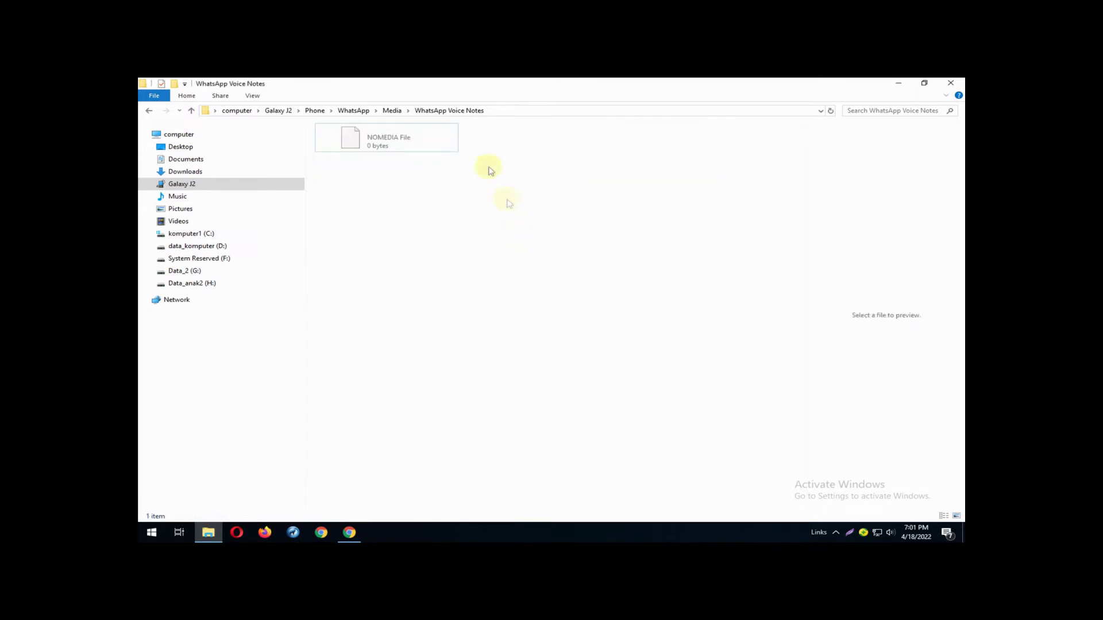
Check the WhatsApp Profile Photos folder for files and return to the Media folder
click(391, 111)
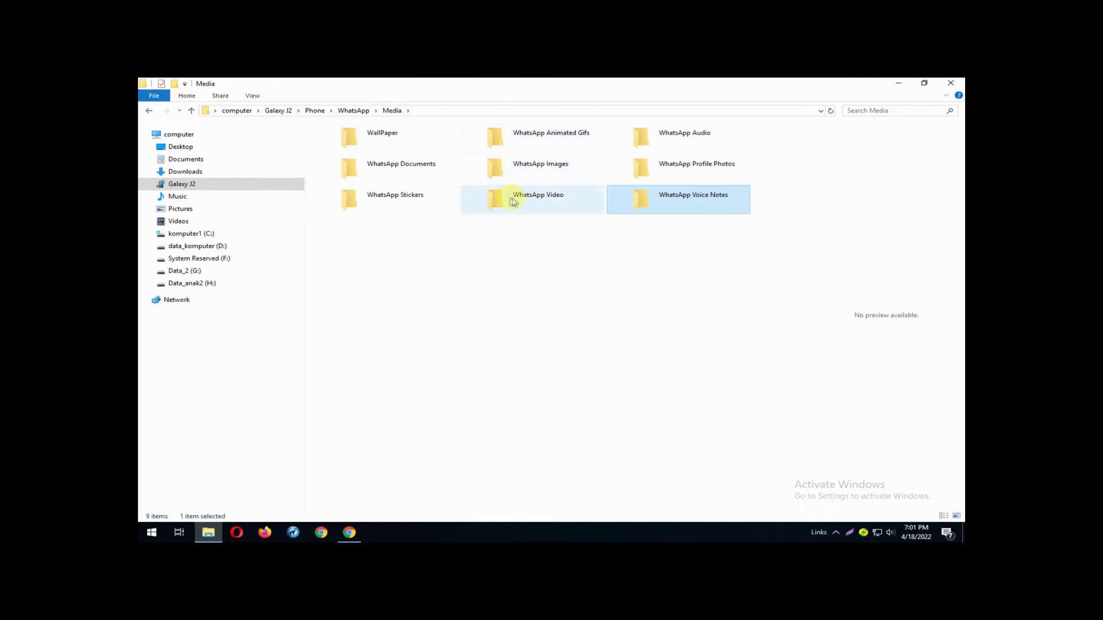
double_click(656, 168)
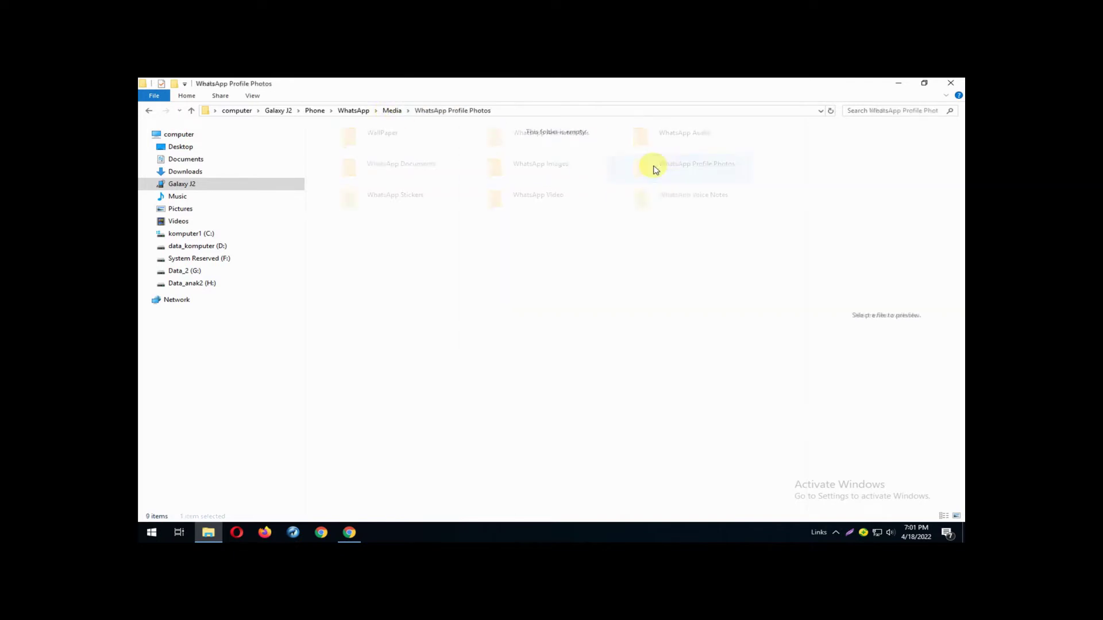
click(391, 111)
Look through the images in WhatsApp Images and its Sent and Private subfolders, and return to the Media folder
double_click(491, 165)
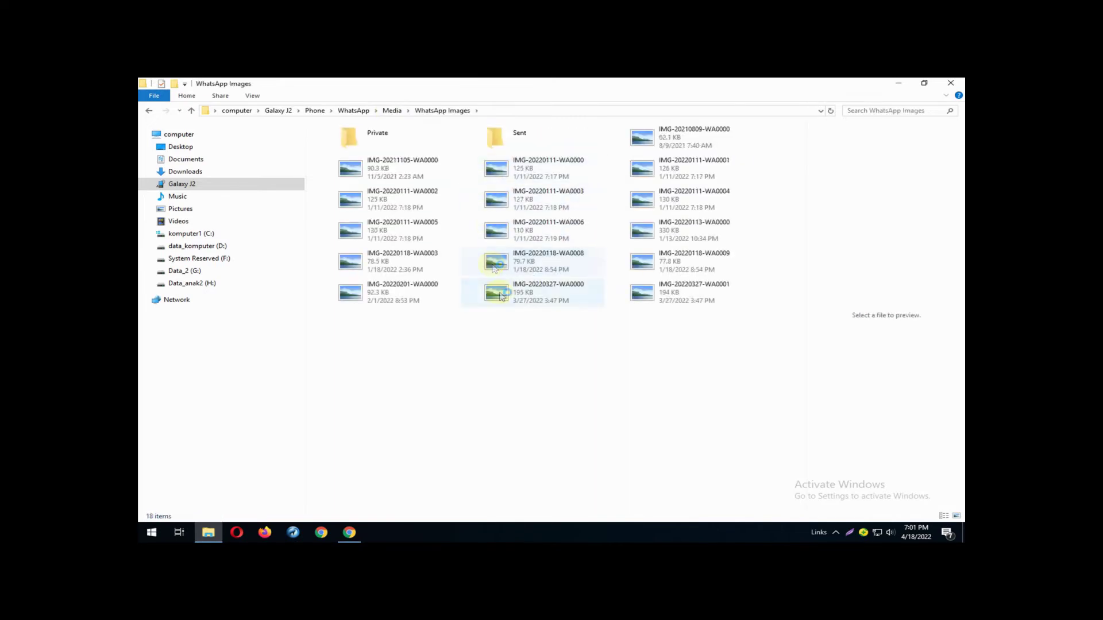
double_click(507, 133)
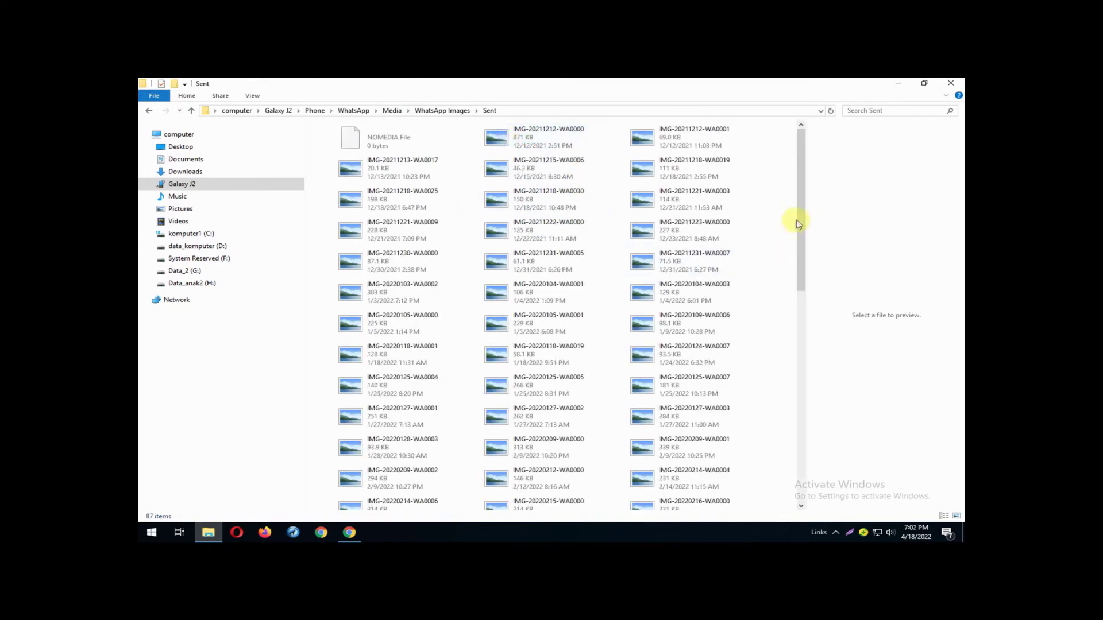
drag(802, 220, 845, 160)
click(440, 110)
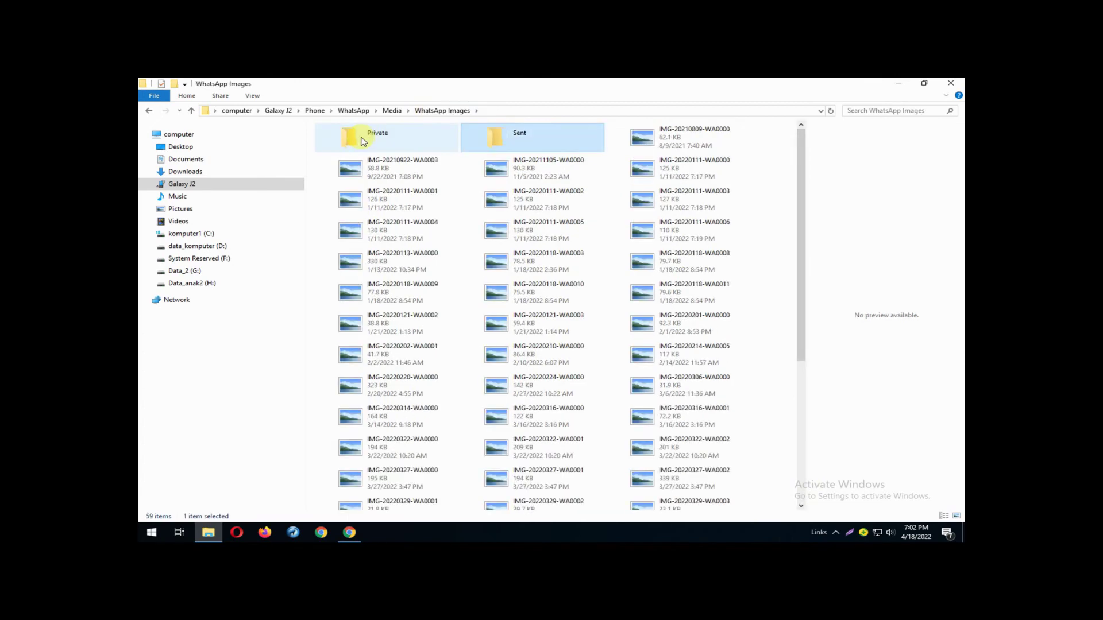
double_click(360, 140)
click(430, 112)
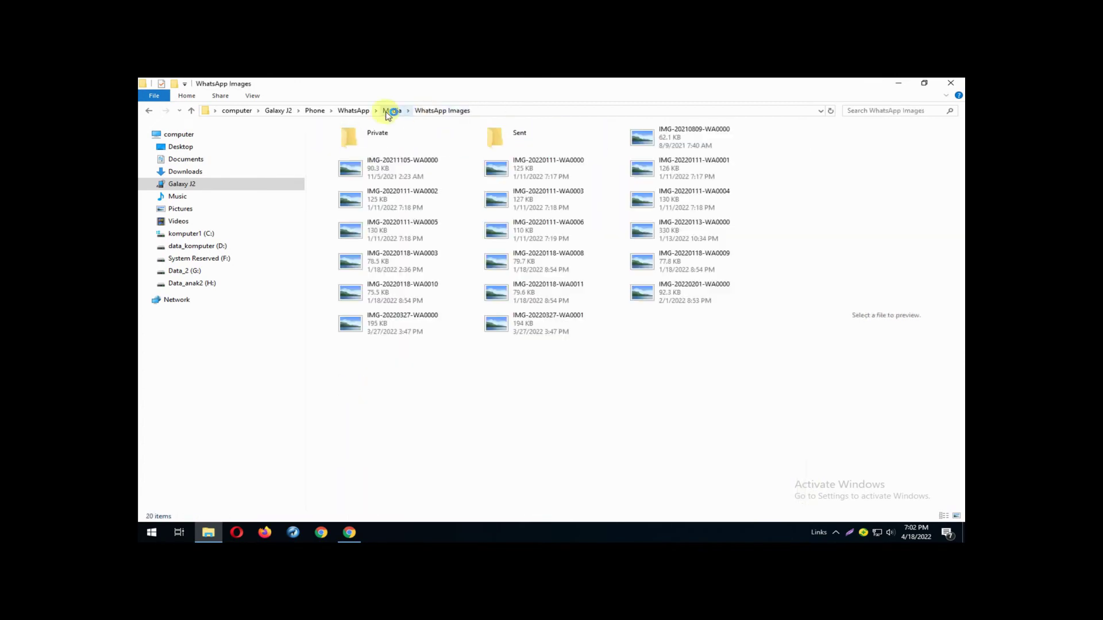
click(390, 112)
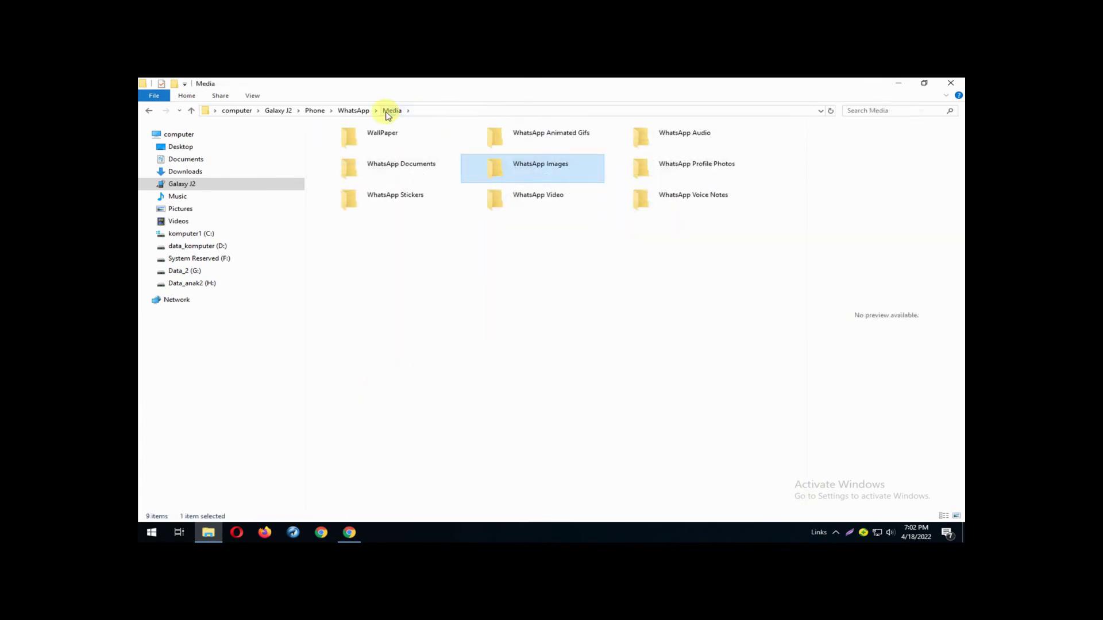
Check the Sent and Private subfolders of WhatsApp Animated Gifs for files and return to the Media folder
double_click(507, 145)
double_click(511, 133)
click(451, 111)
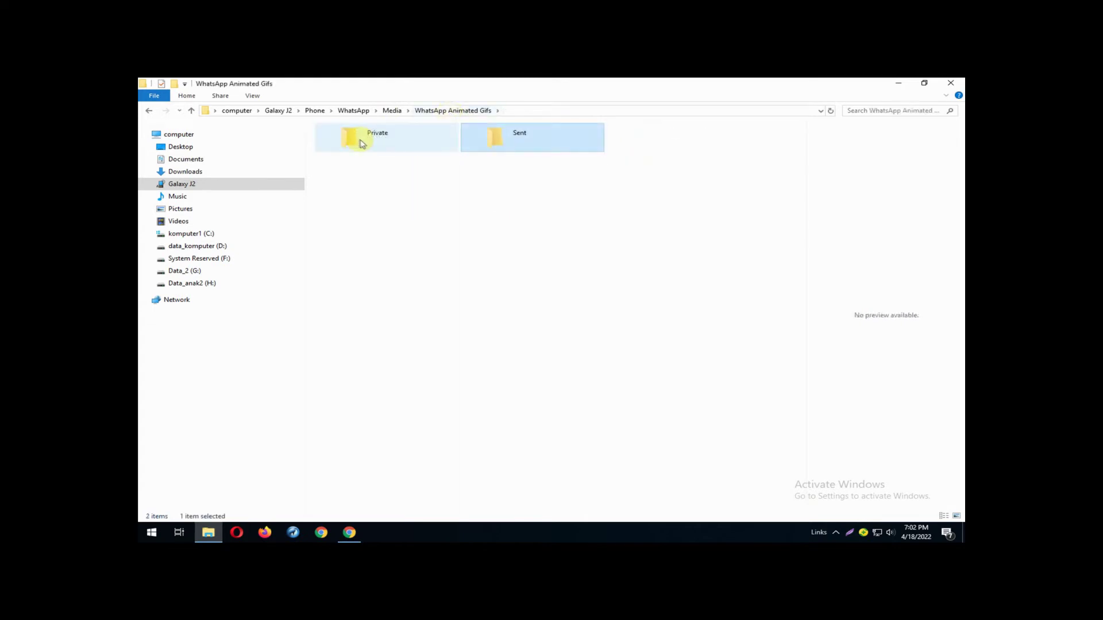
double_click(362, 144)
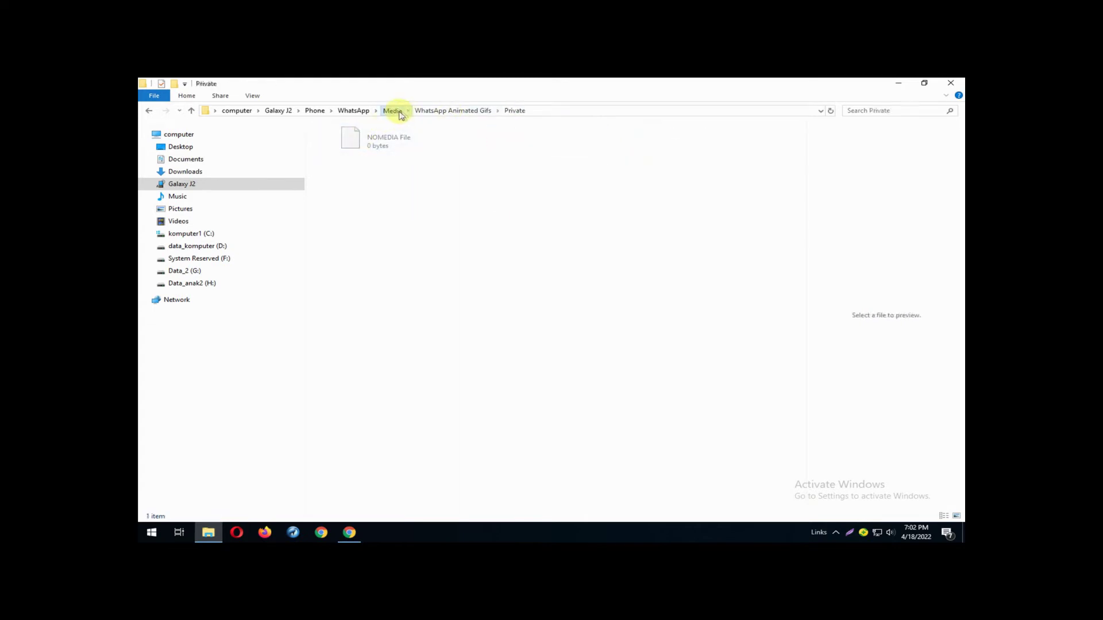
click(400, 115)
Check the Sent and Private subfolders of WhatsApp Audio for files and go back up to the WhatsApp folder
double_click(660, 135)
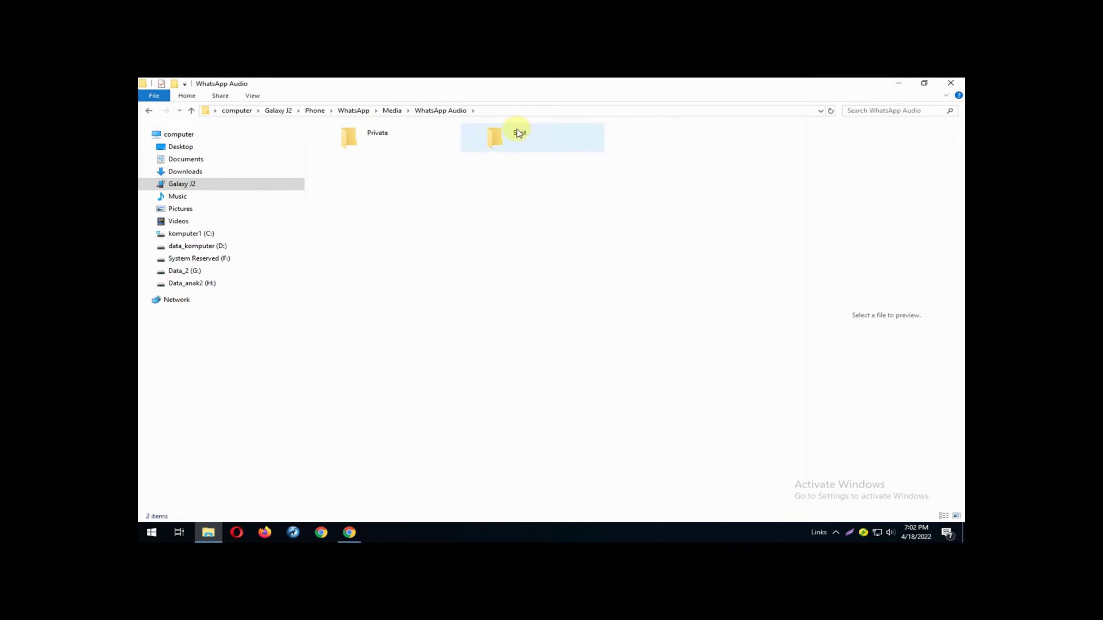
double_click(519, 134)
click(437, 111)
click(357, 144)
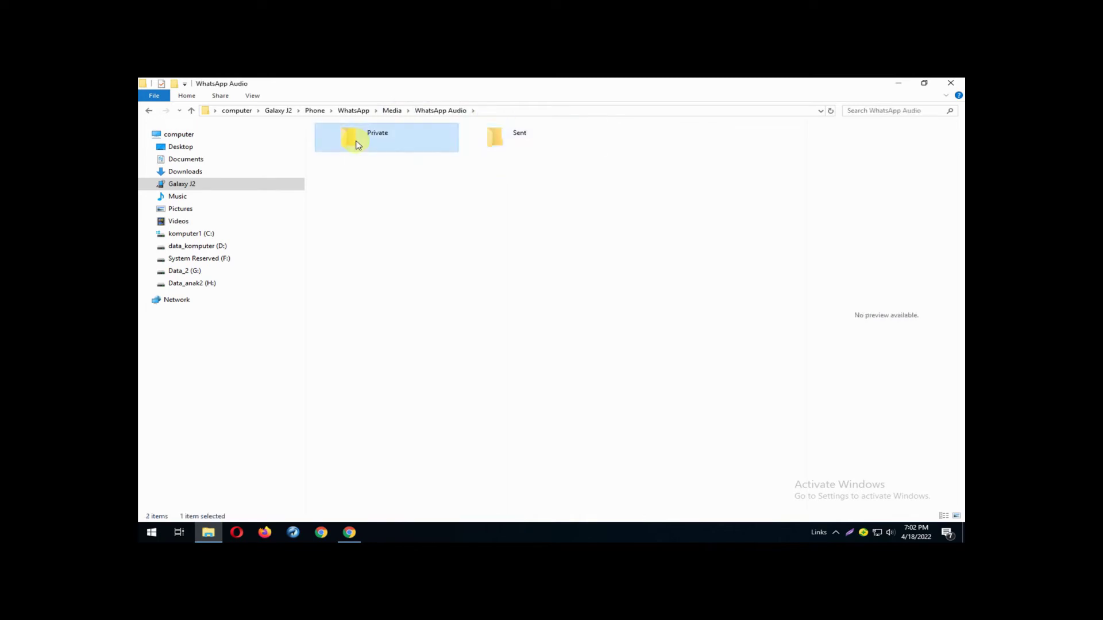
double_click(358, 145)
click(423, 108)
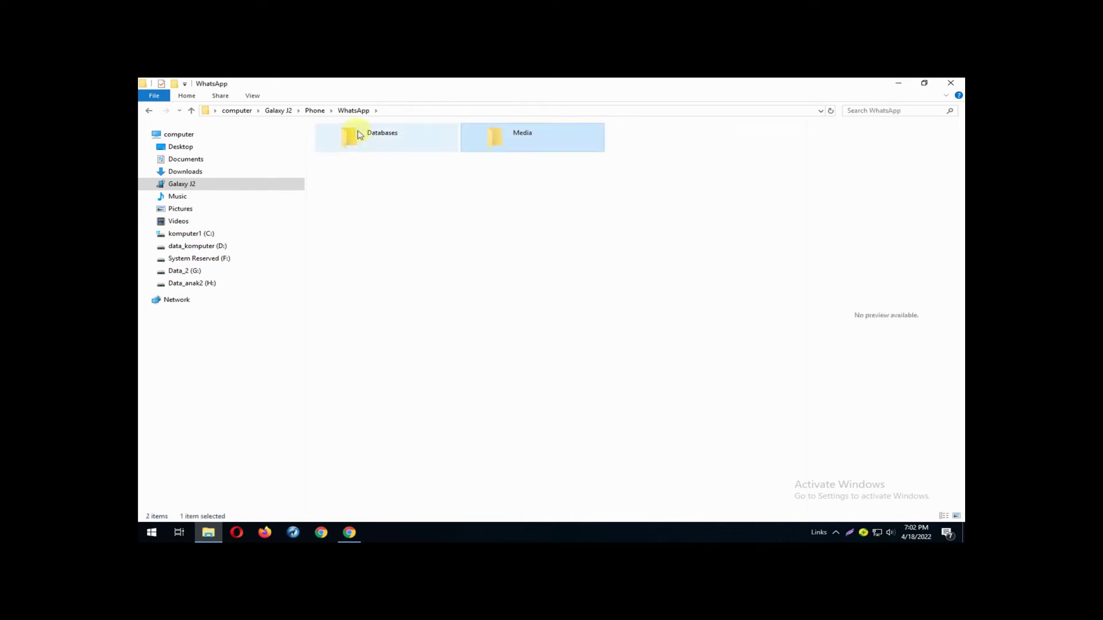
Permanently delete all the msgstore backup files in WhatsApp's Databases folder
double_click(354, 142)
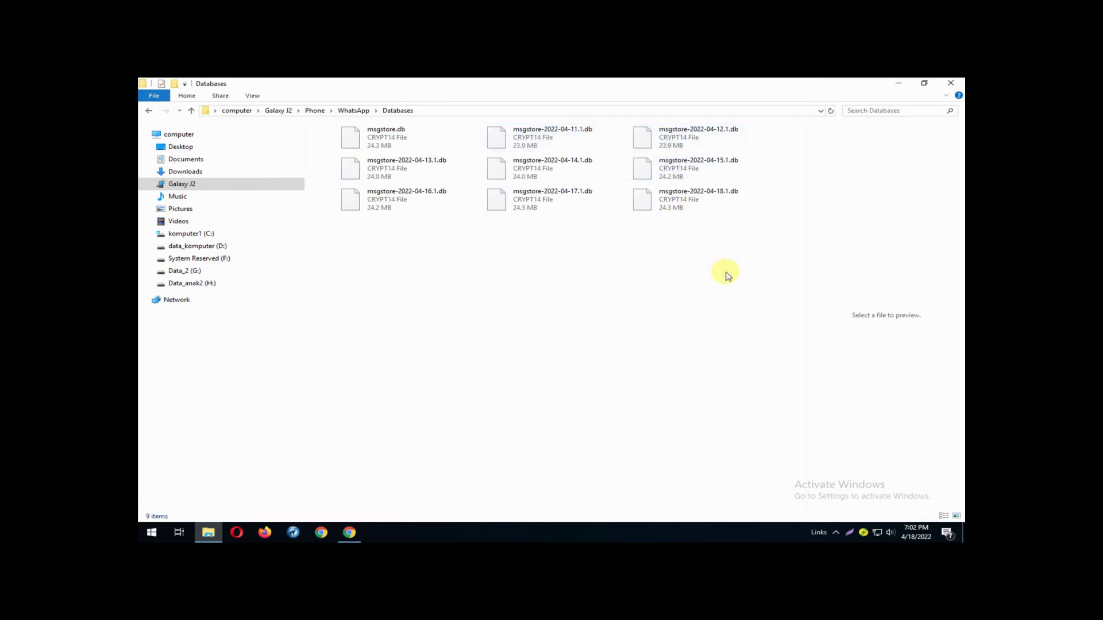
drag(727, 274, 322, 120)
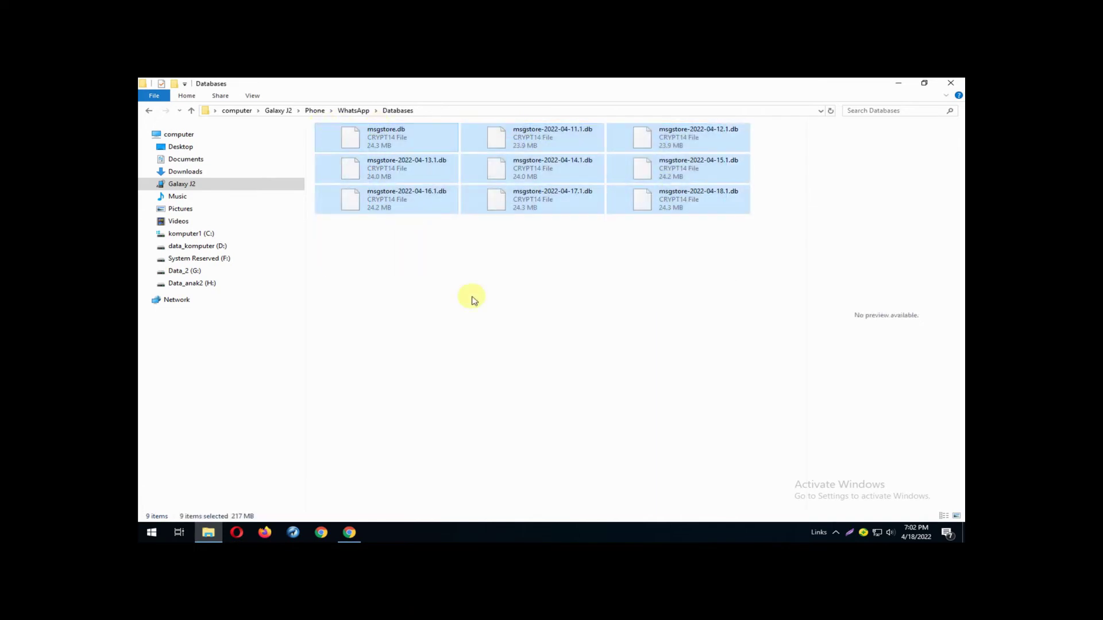
key(Delete)
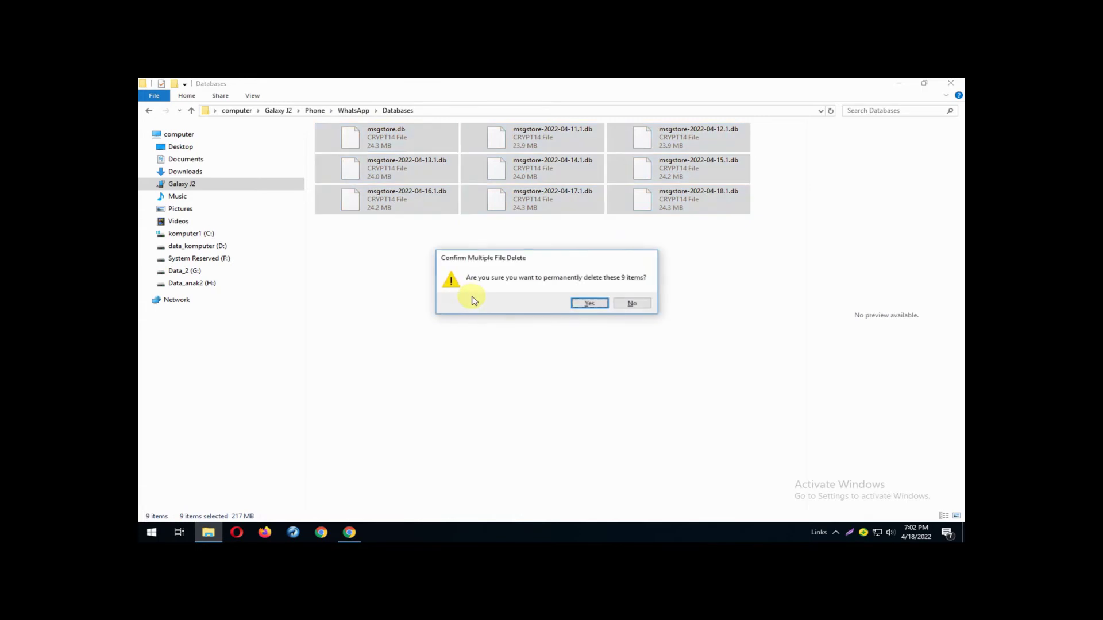
click(589, 306)
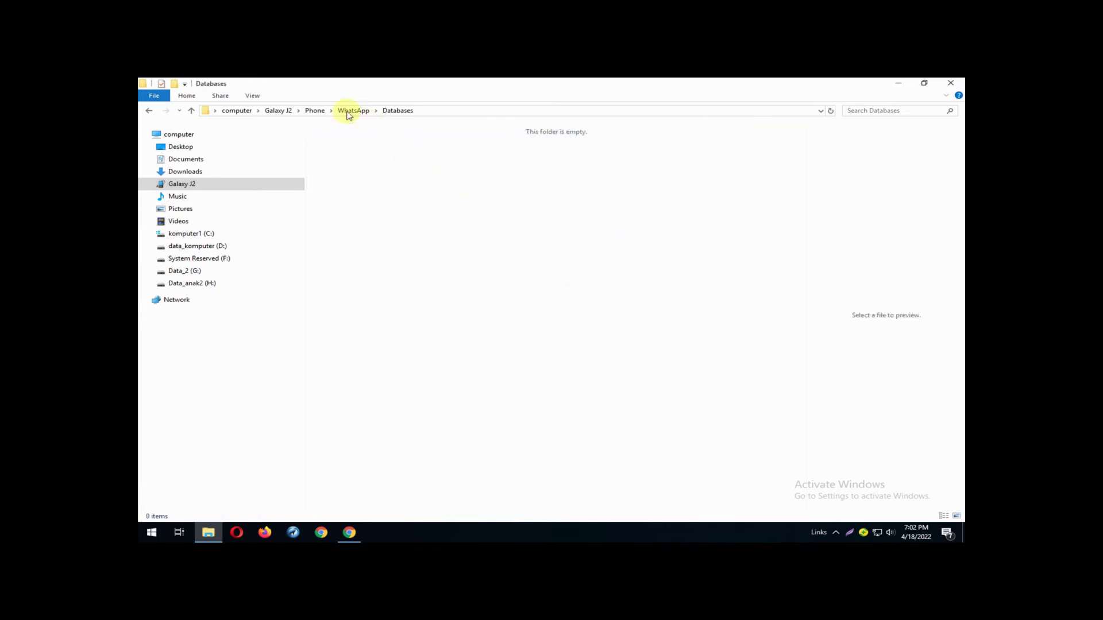
Check the WallPaper folder in WhatsApp's Media for files and return to the phone's root folder
click(349, 113)
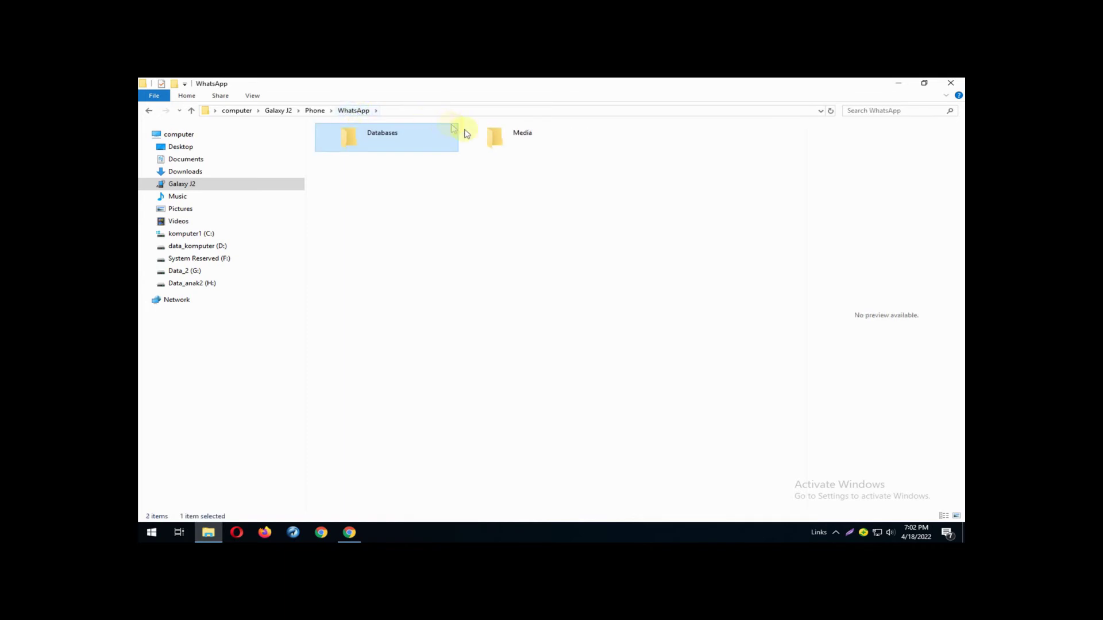
double_click(498, 138)
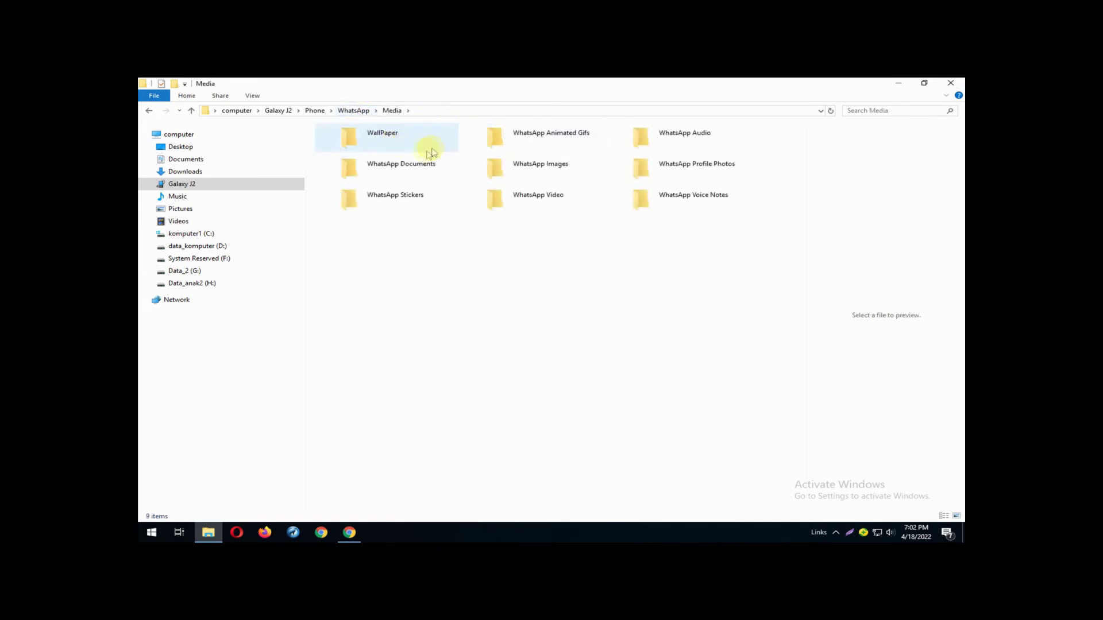
double_click(369, 138)
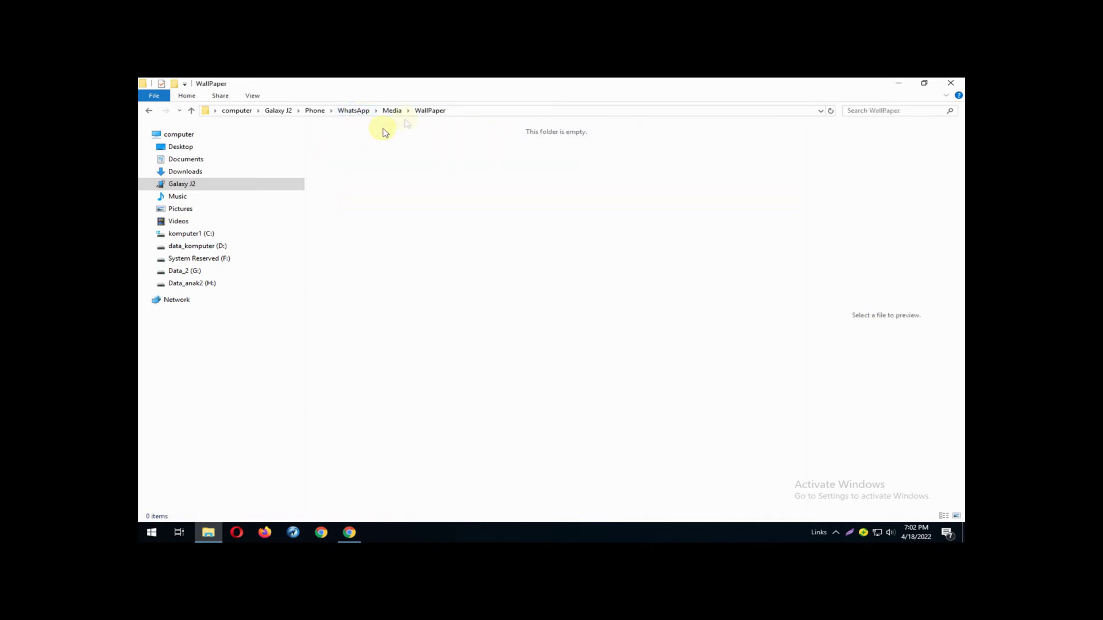
click(353, 110)
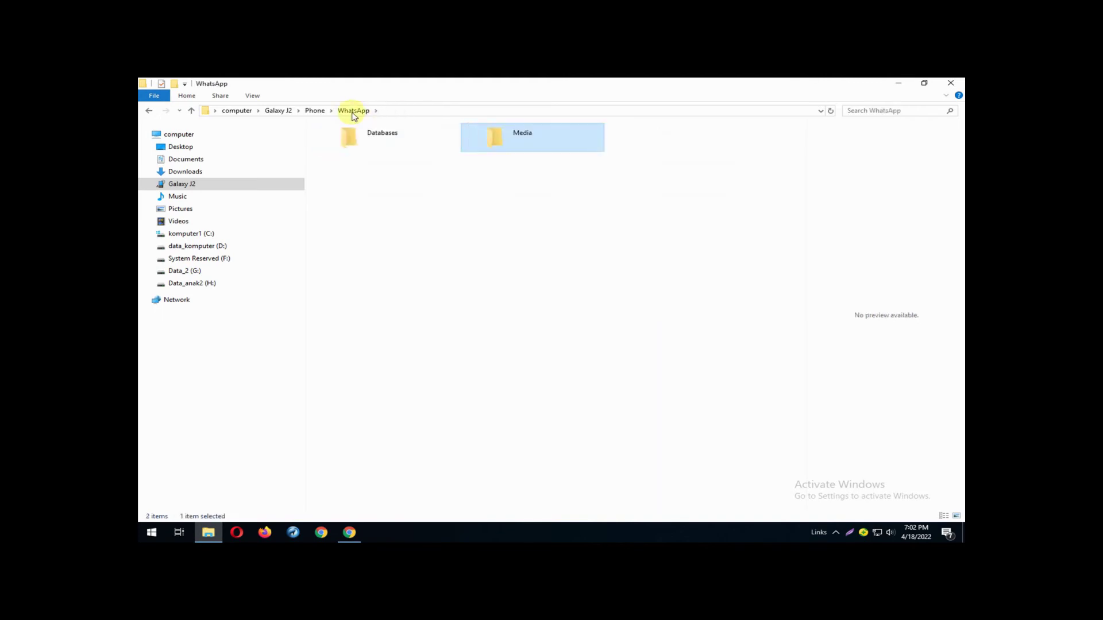
click(316, 112)
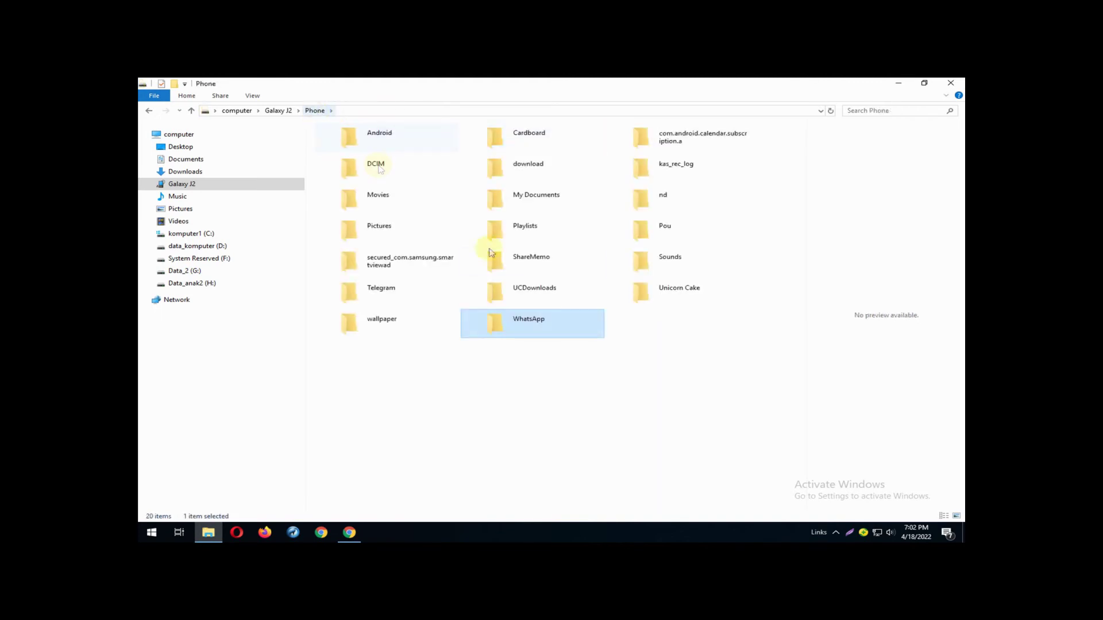
View the general properties of the Galaxy J2 device and close them without making changes
right_click(229, 185)
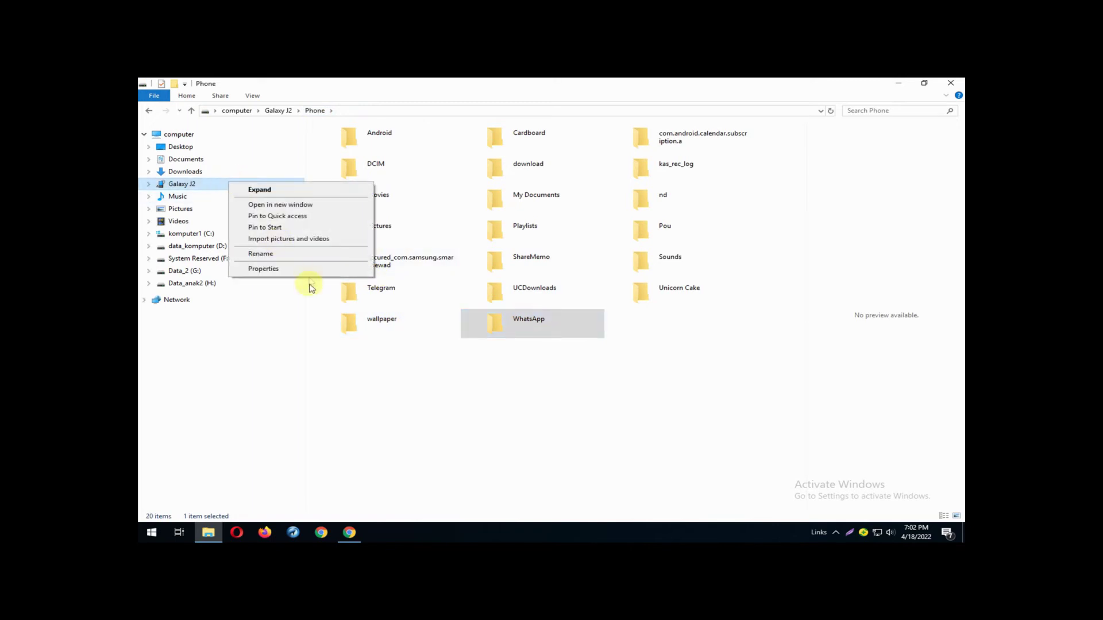
click(263, 268)
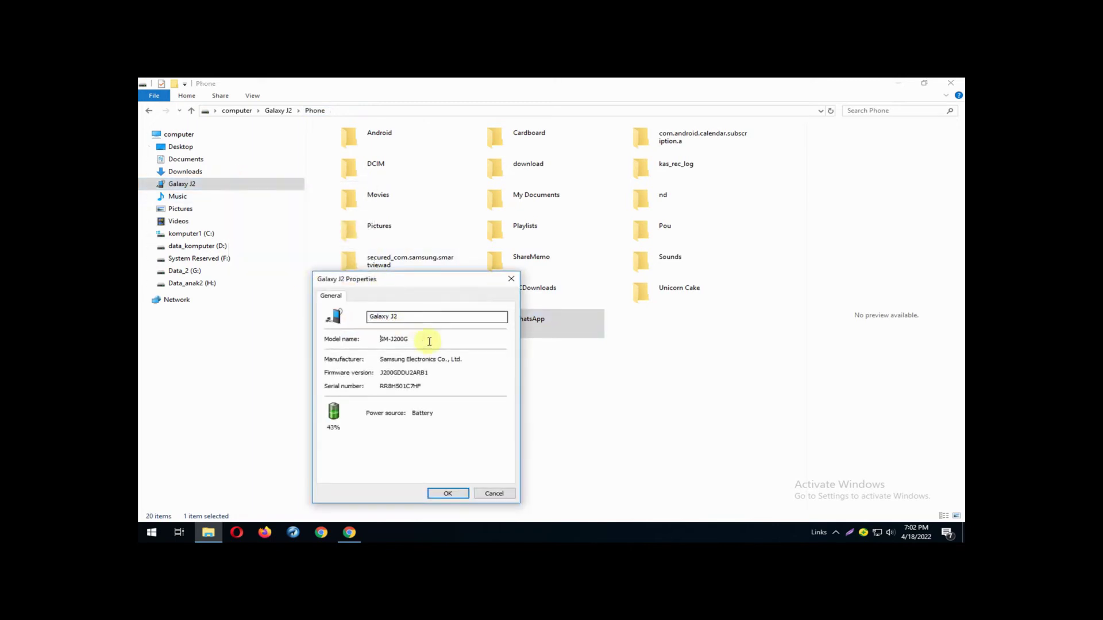
click(373, 319)
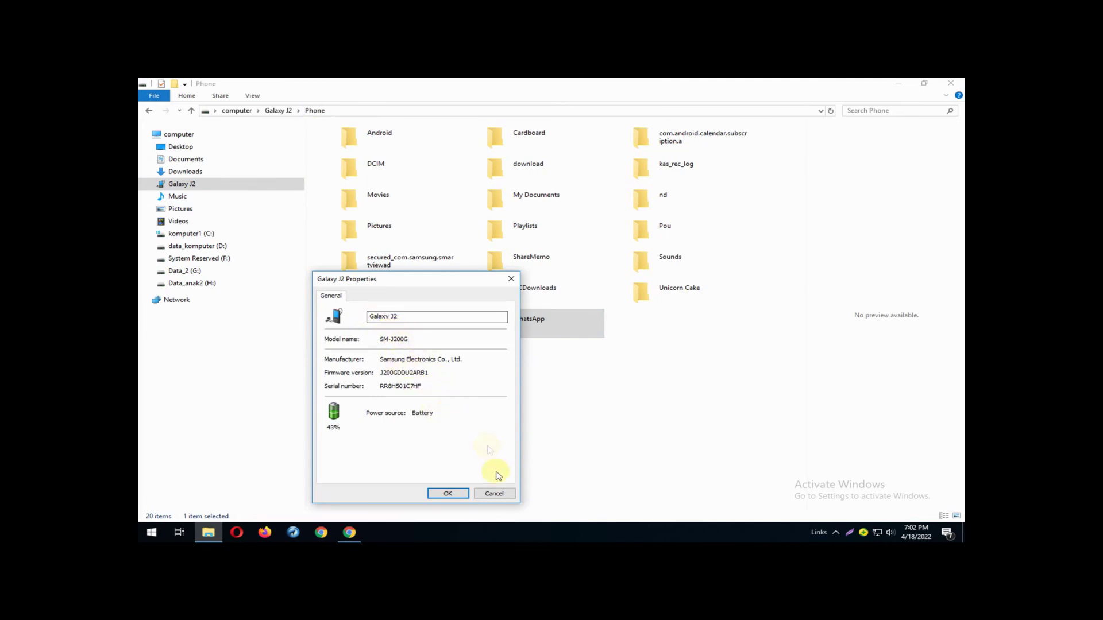
click(498, 494)
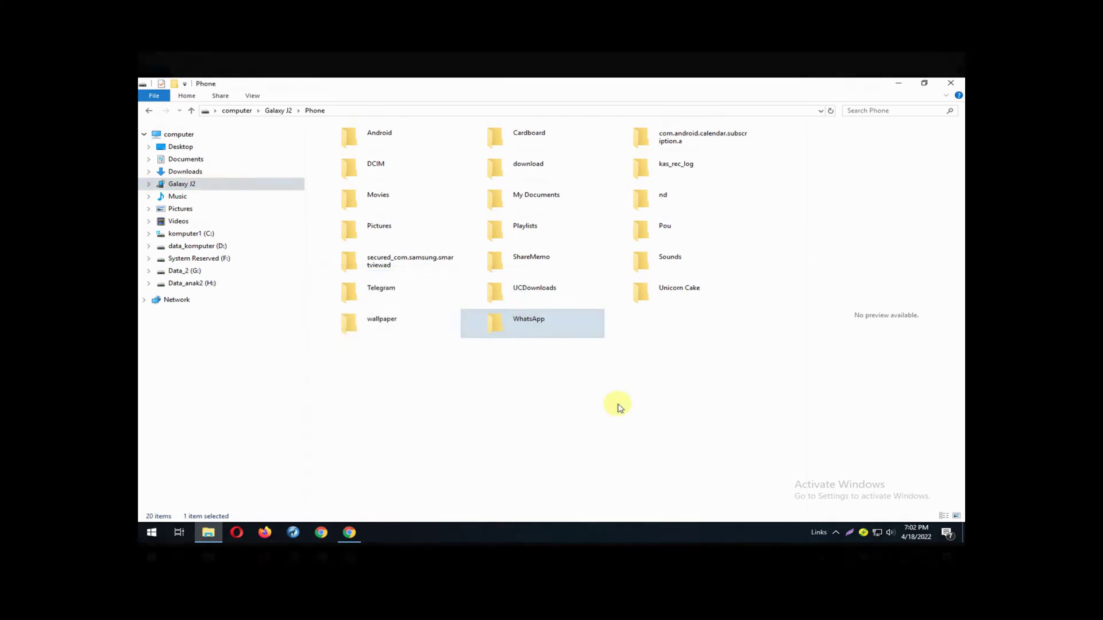